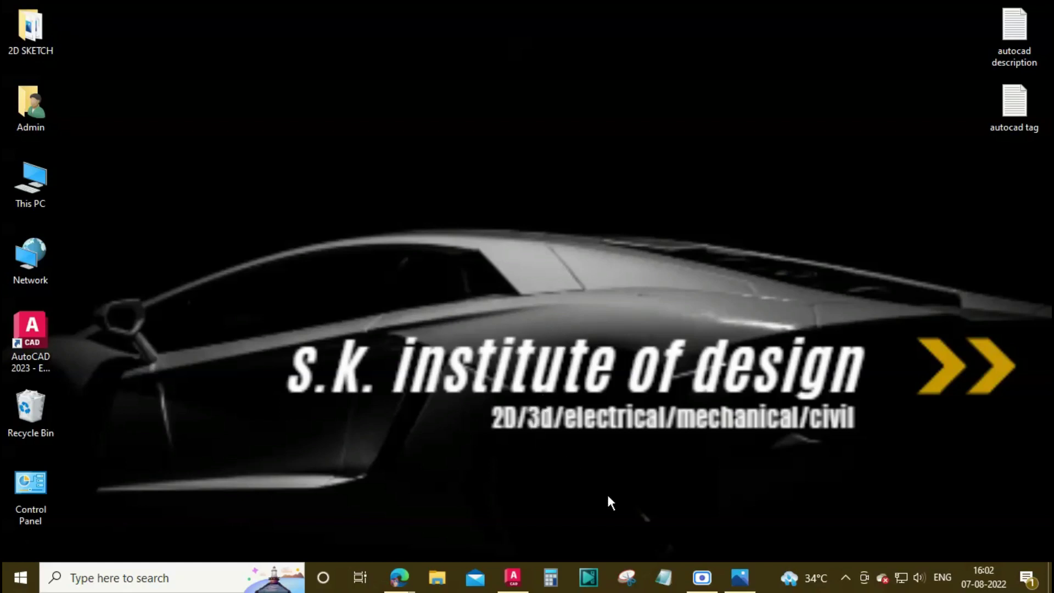
# Bring up the 6.JPG reference image showing the two dimensioned bracket drawings.
pyautogui.click(740, 577)
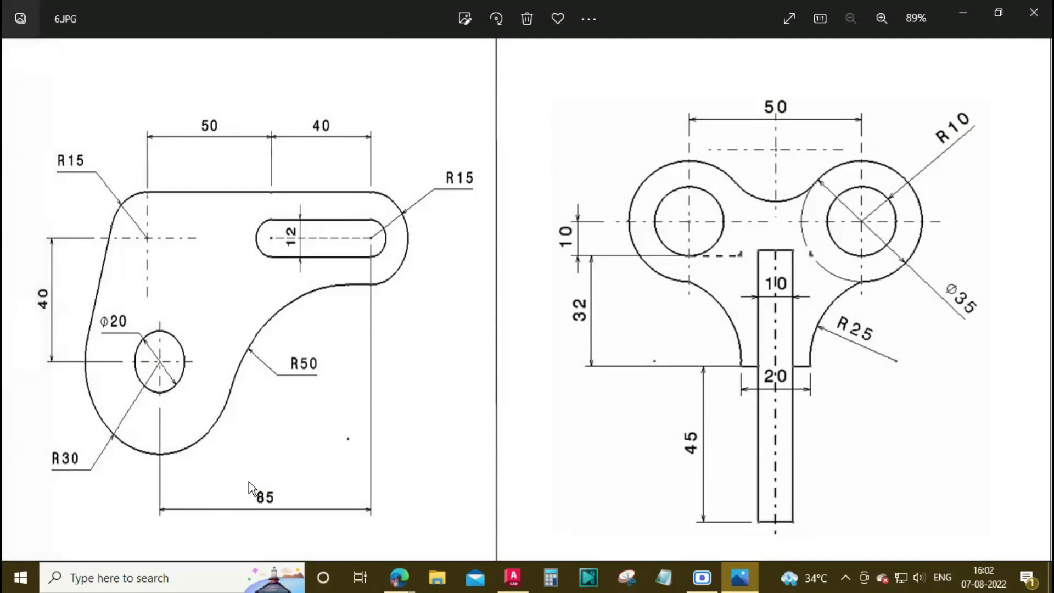
# Switch to AutoCAD 2023's Start page with the recent Drawing1 listed.
pyautogui.click(522, 577)
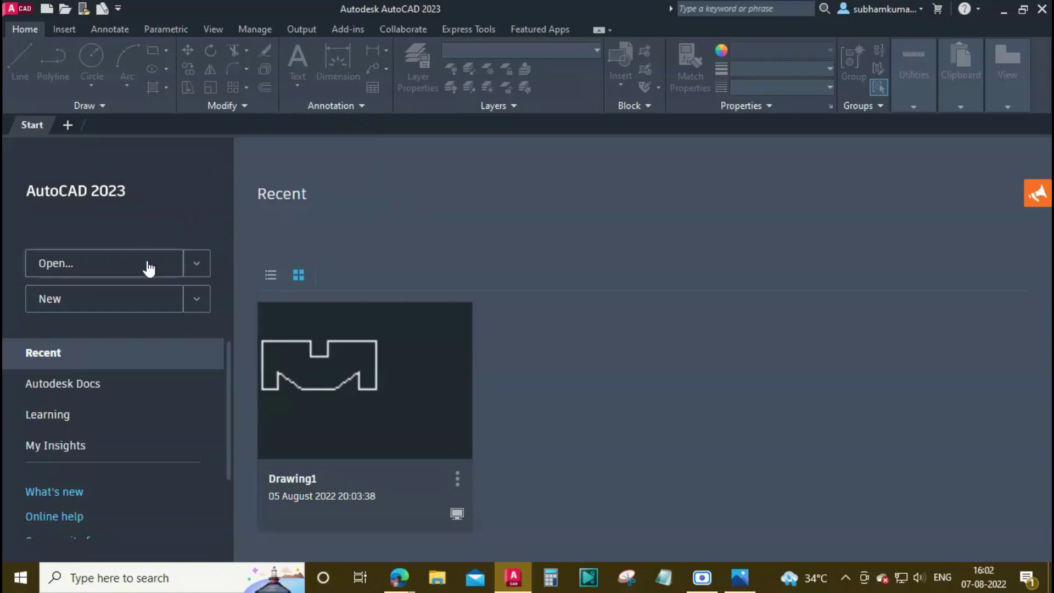
# Start a blank Drawing1, then bring the 6.JPG reference back up.
pyautogui.click(122, 301)
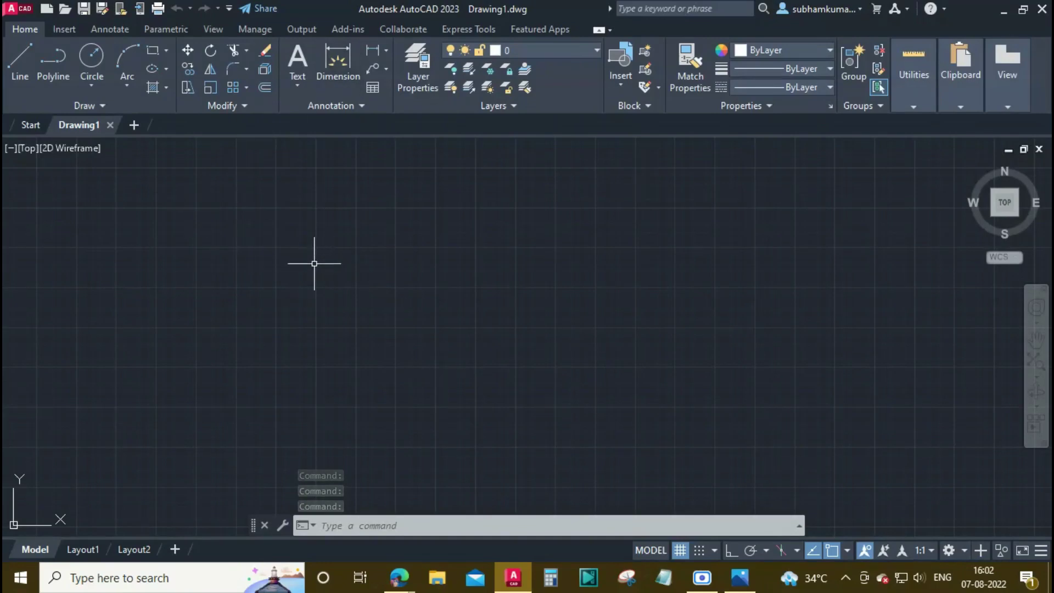
pyautogui.scroll(-1, 314, 264)
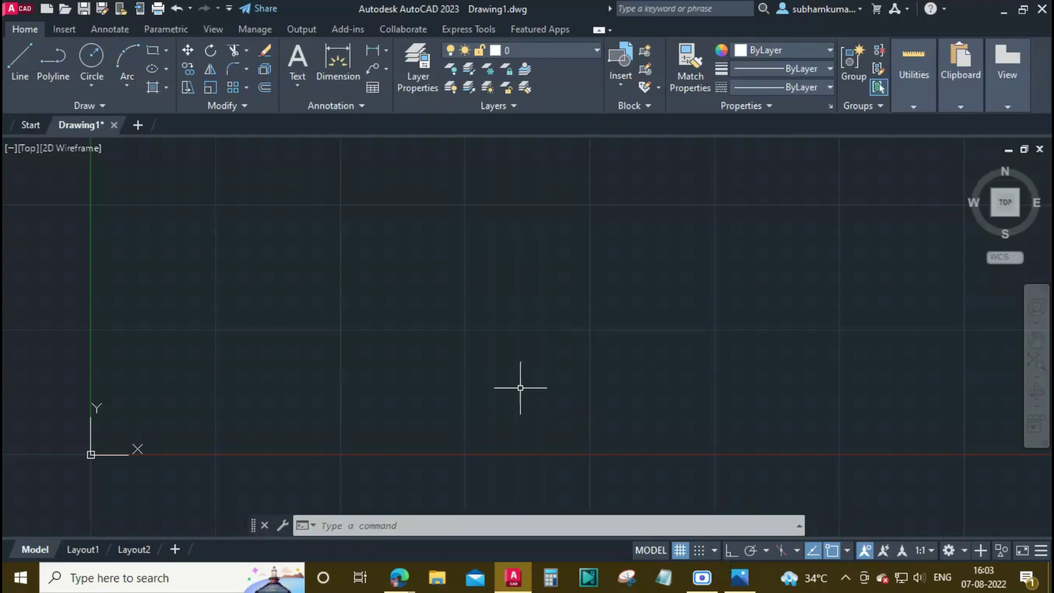
pyautogui.click(740, 577)
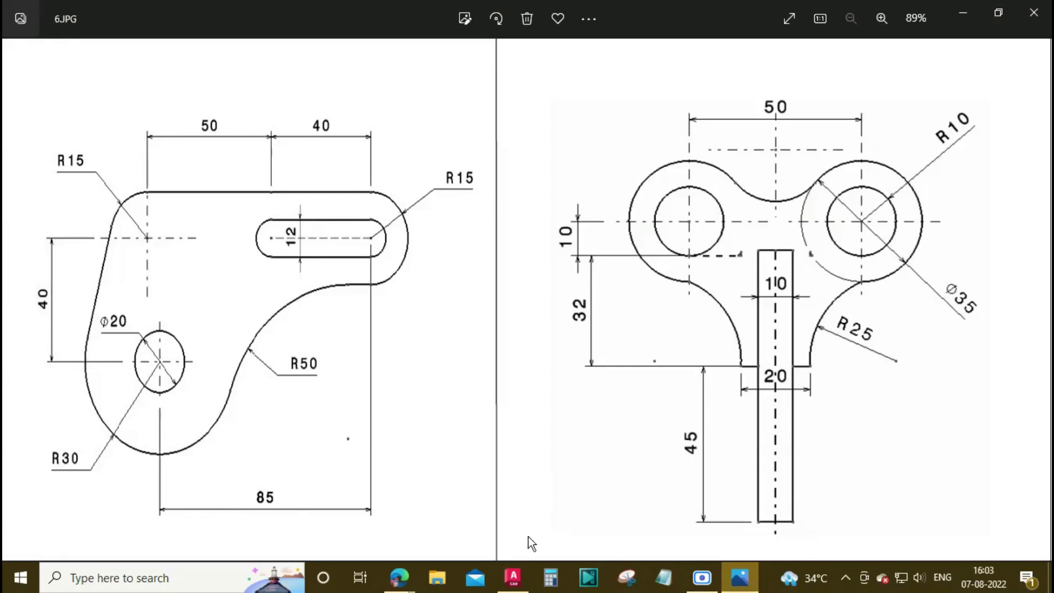
# Start a line with its first point at the origin 0,0.
pyautogui.click(512, 576)
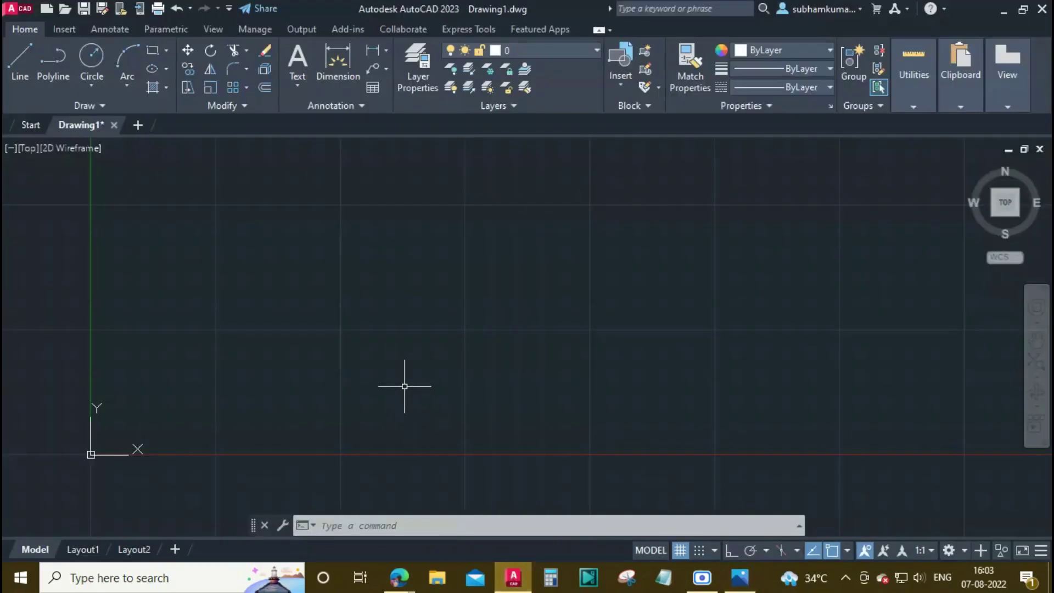
pyautogui.write('l')
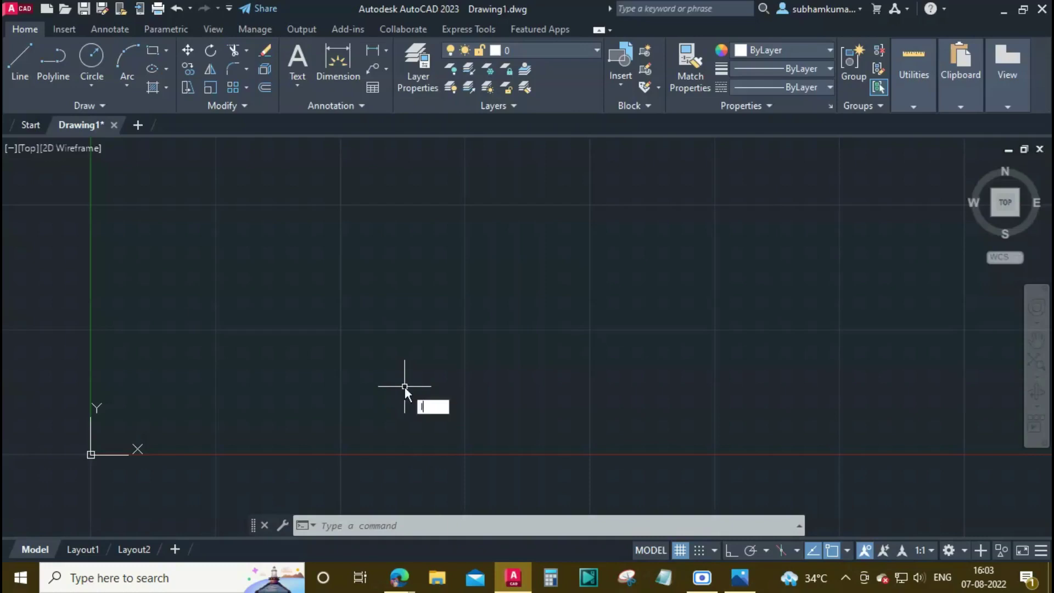
pyautogui.press('Return')
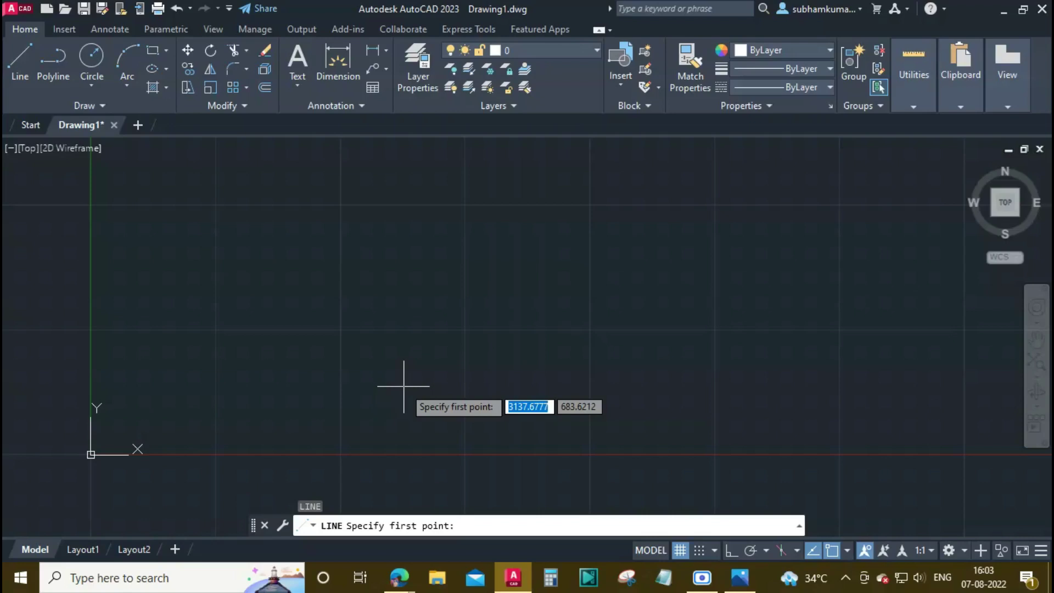
pyautogui.write('0')
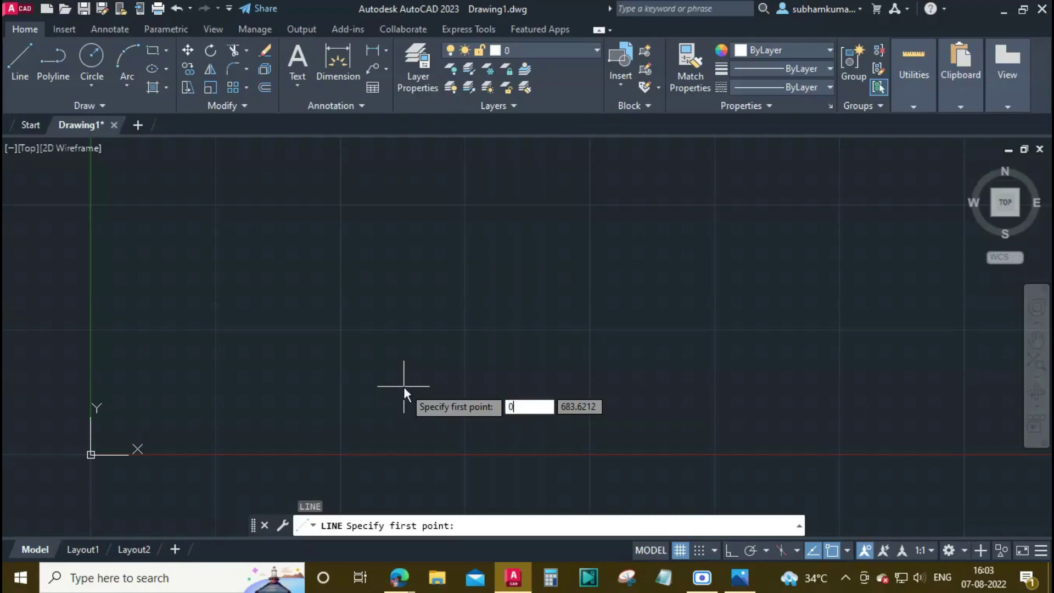
pyautogui.press('Tab')
pyautogui.write('0')
pyautogui.press('Return')
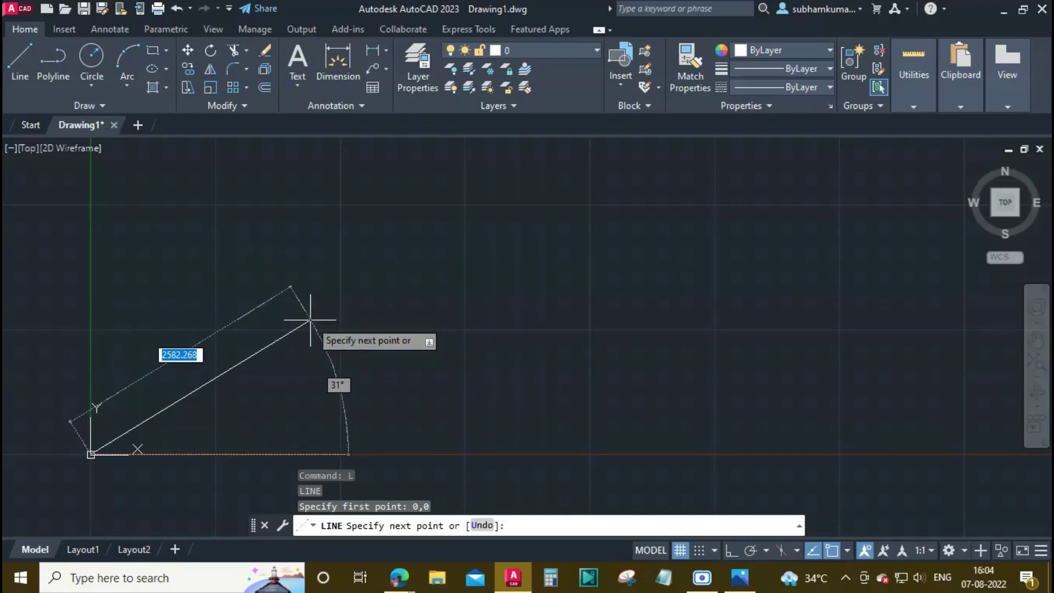
# With Ortho on, make the line 85 units long horizontally and frame it in view.
pyautogui.press('F8')
pyautogui.press('F8')
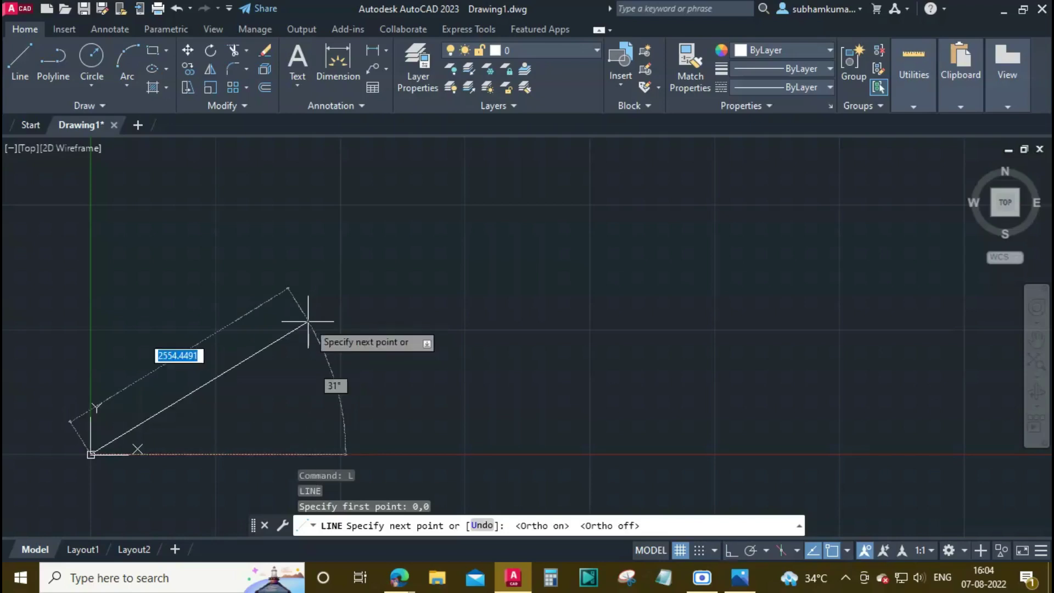
pyautogui.press('F8')
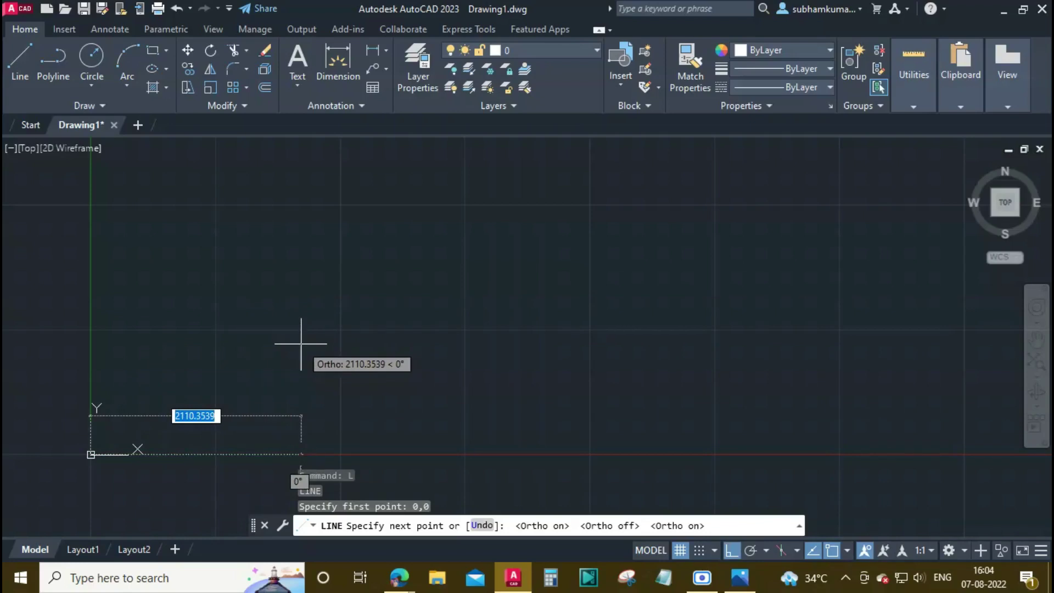
pyautogui.write('85')
pyautogui.press('Return')
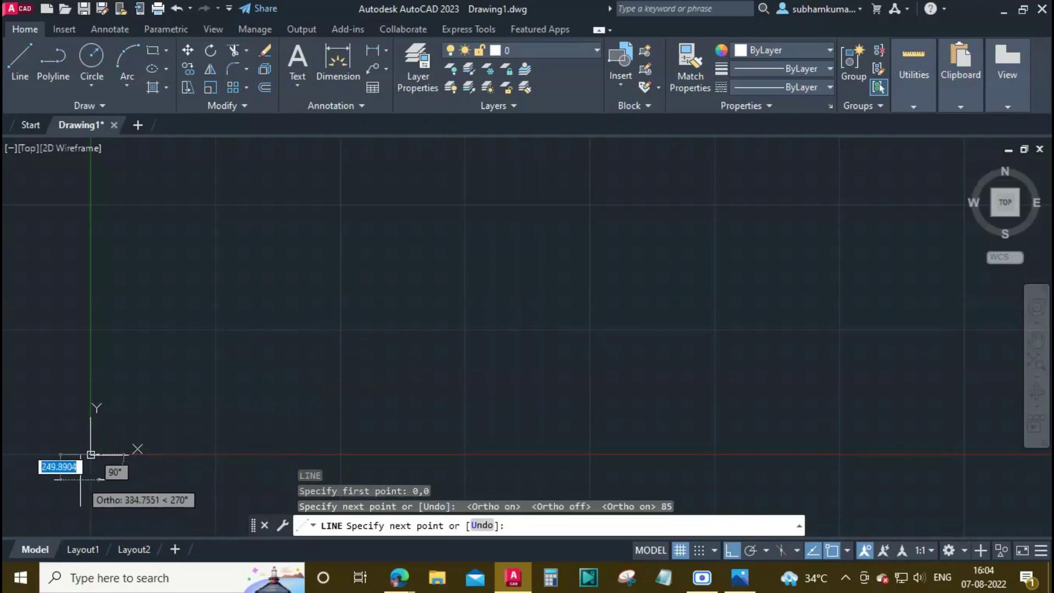
pyautogui.press('Escape')
pyautogui.scroll(5, 90, 459)
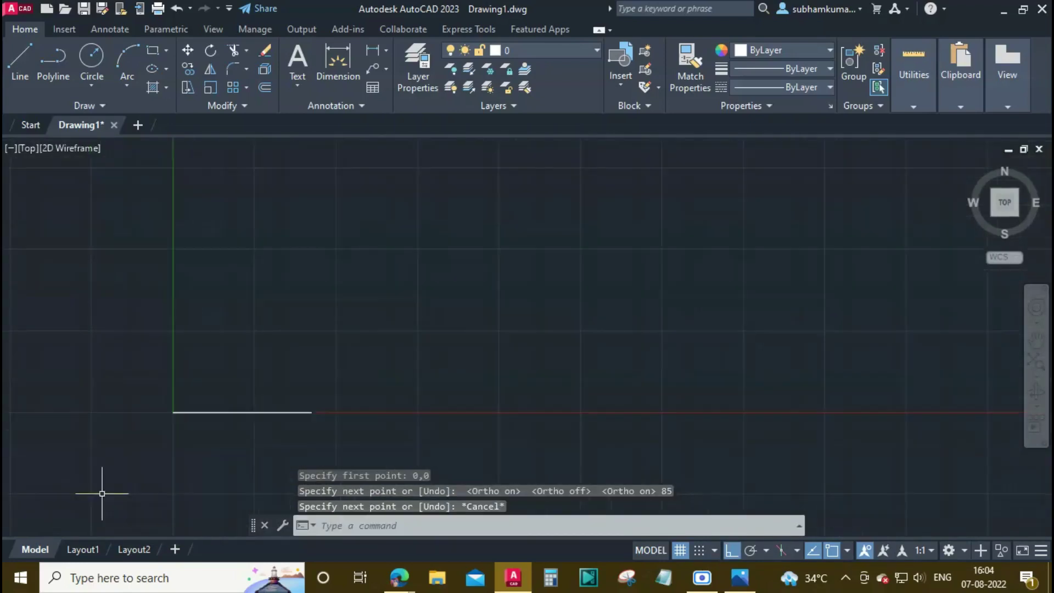
pyautogui.scroll(5, 101, 494)
pyautogui.scroll(-2, 744, 225)
pyautogui.moveTo(748, 212); pyautogui.dragTo(599, 471, button='middle')
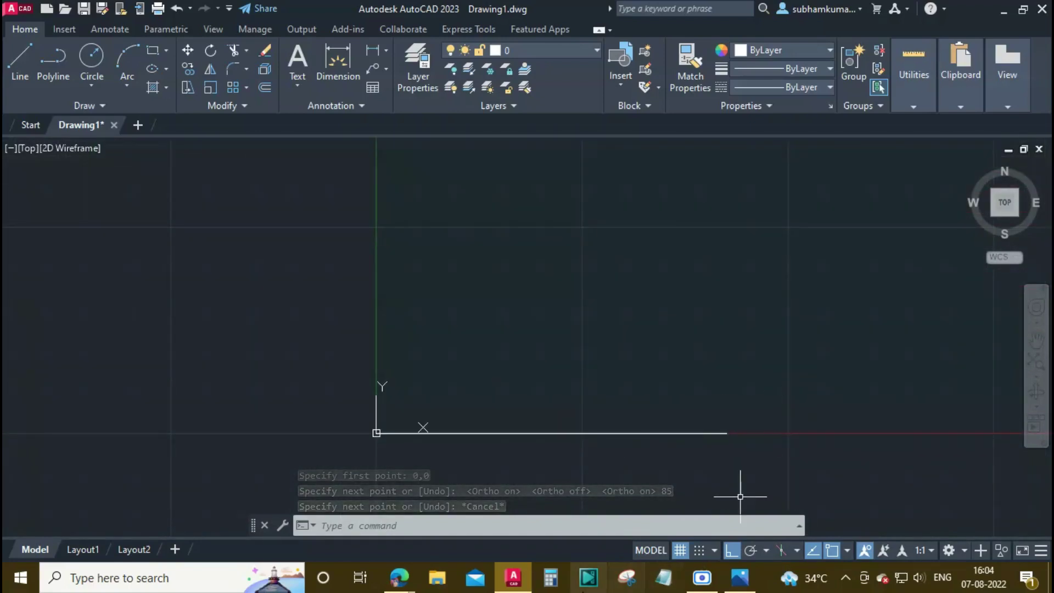
pyautogui.click(513, 577)
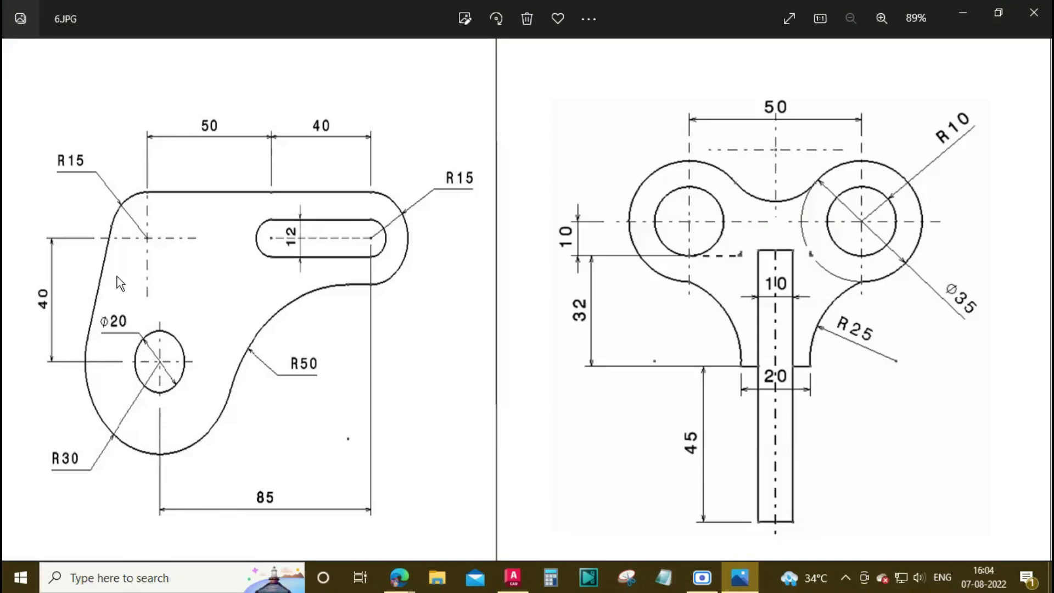
pyautogui.scroll(2, 115, 321)
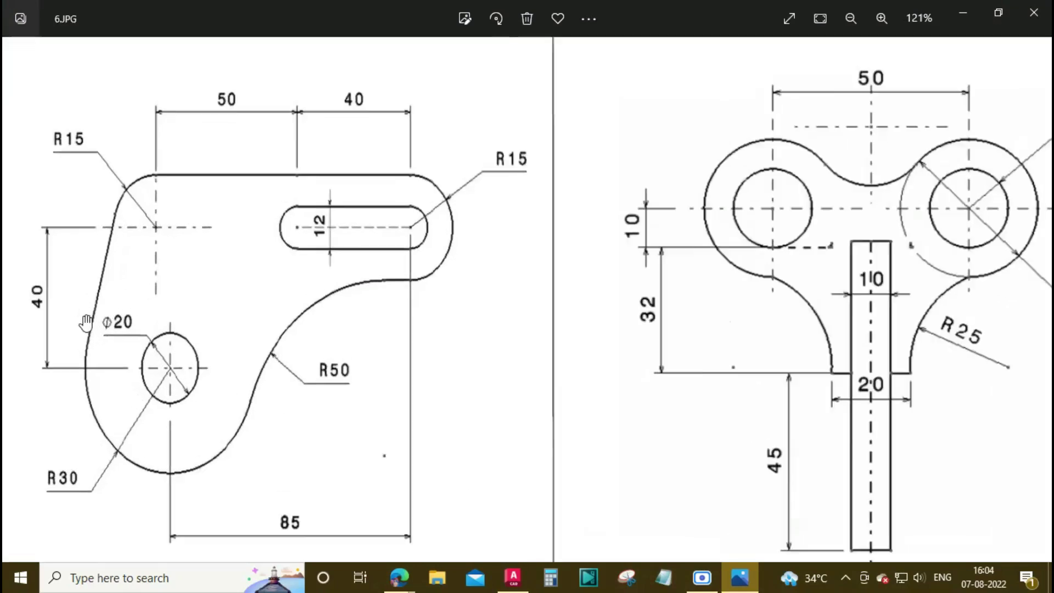
pyautogui.scroll(2, 115, 321)
pyautogui.scroll(-2, 143, 334)
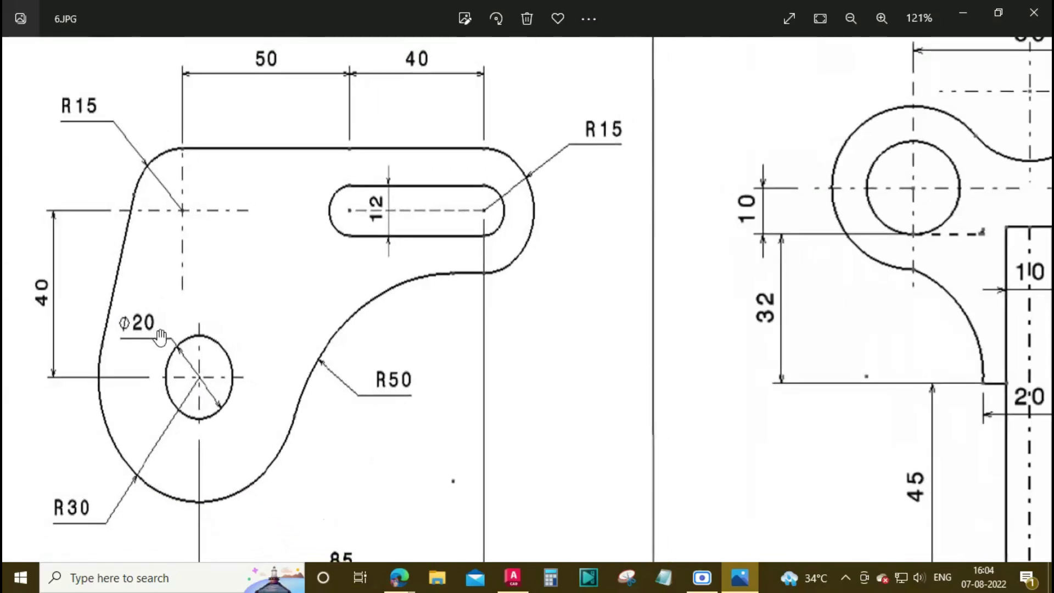
pyautogui.scroll(-1, 181, 357)
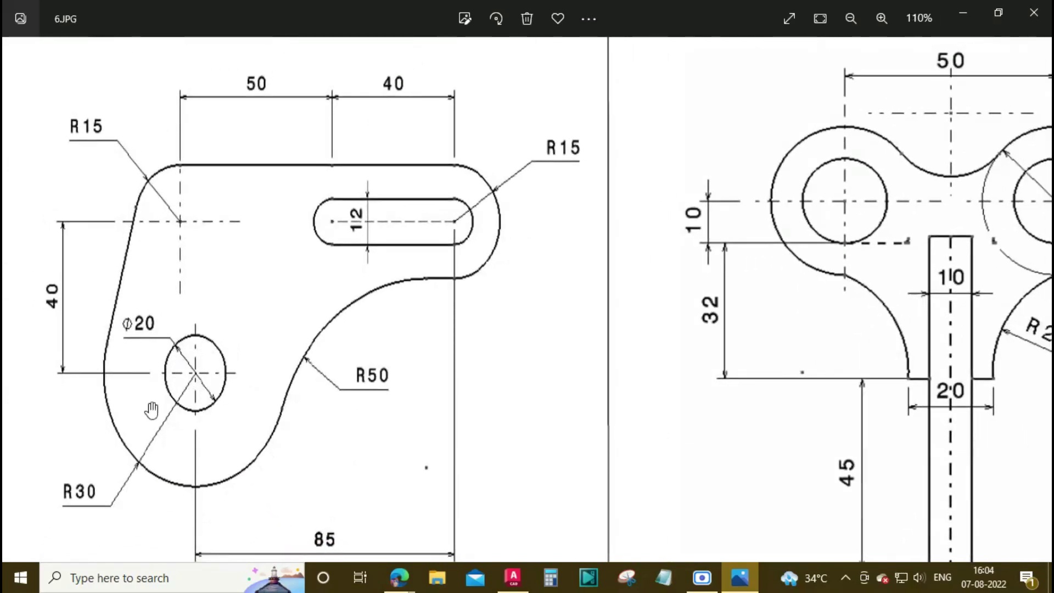
pyautogui.click(520, 582)
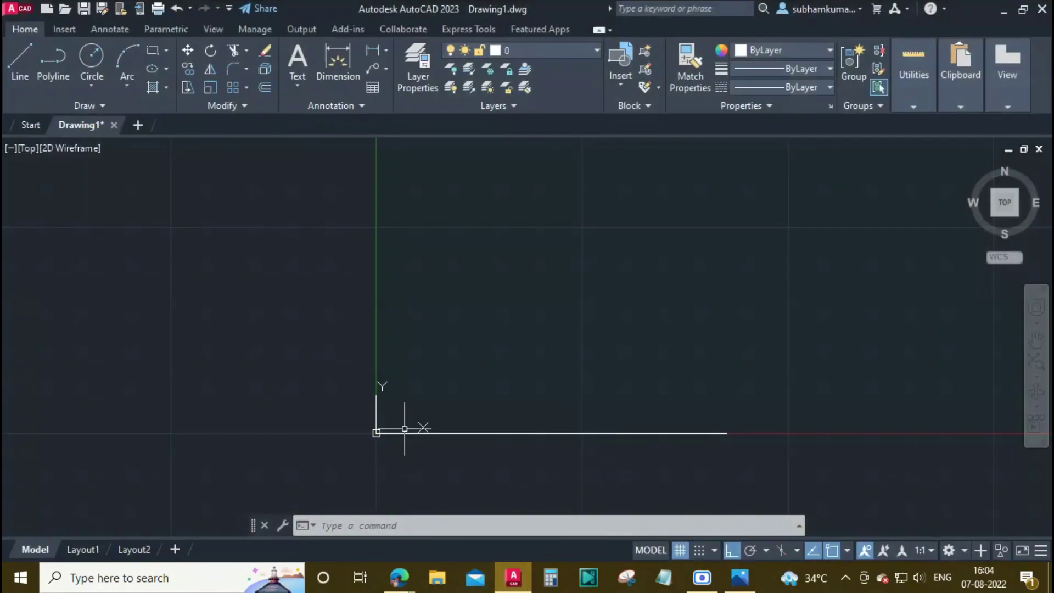
pyautogui.write('c')
pyautogui.press('Return')
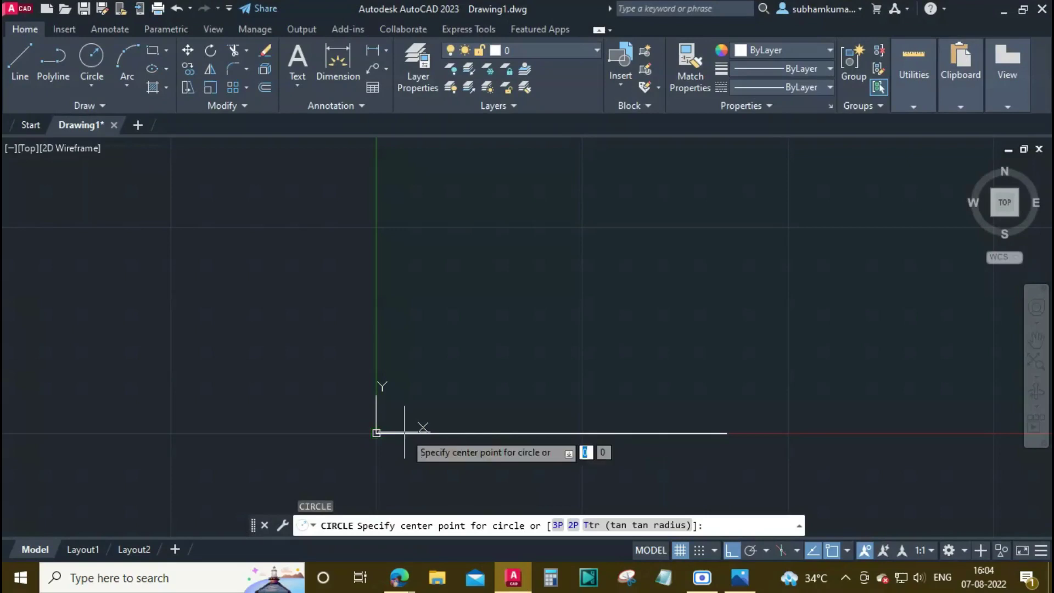
pyautogui.click(377, 433)
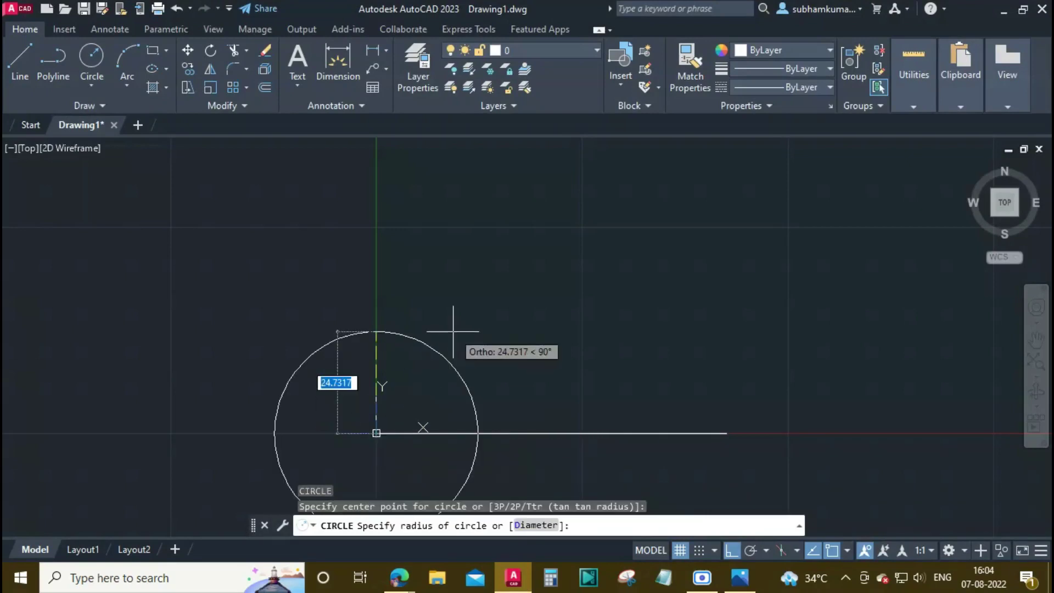
pyautogui.write('10')
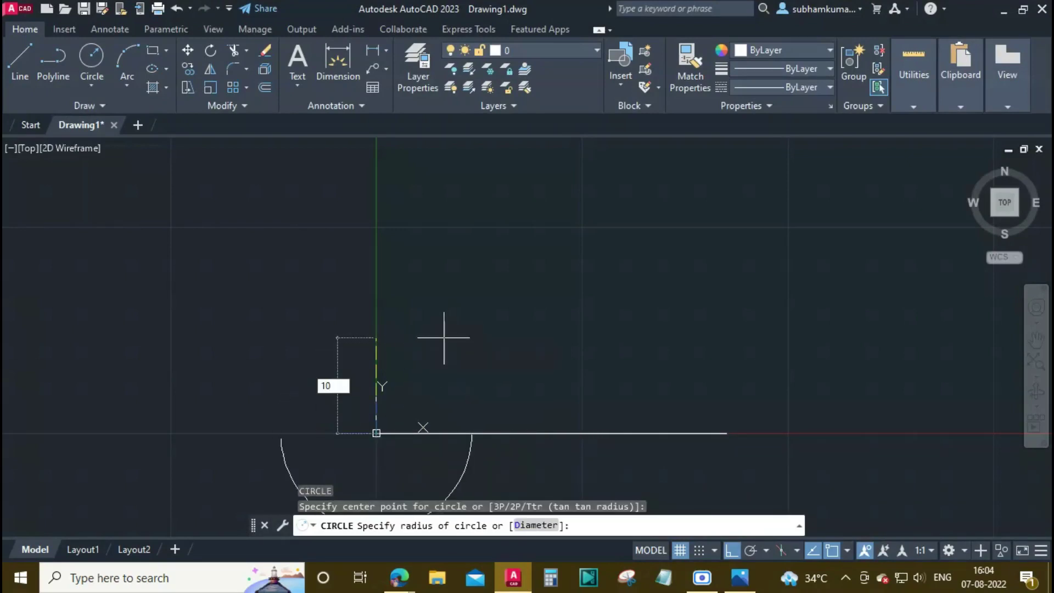
pyautogui.press('Return')
pyautogui.press('Return')
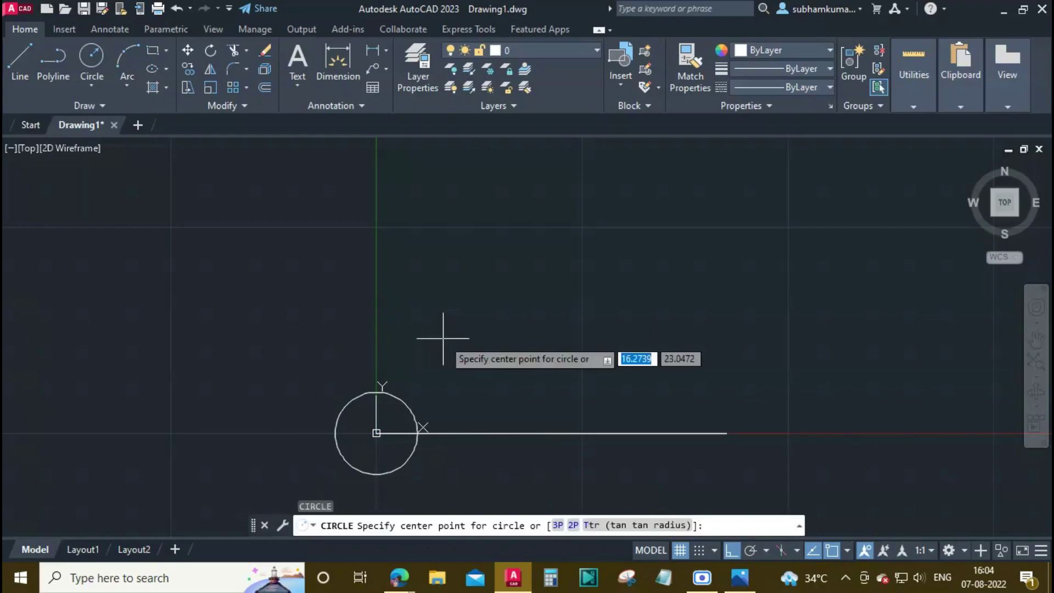
pyautogui.click(377, 433)
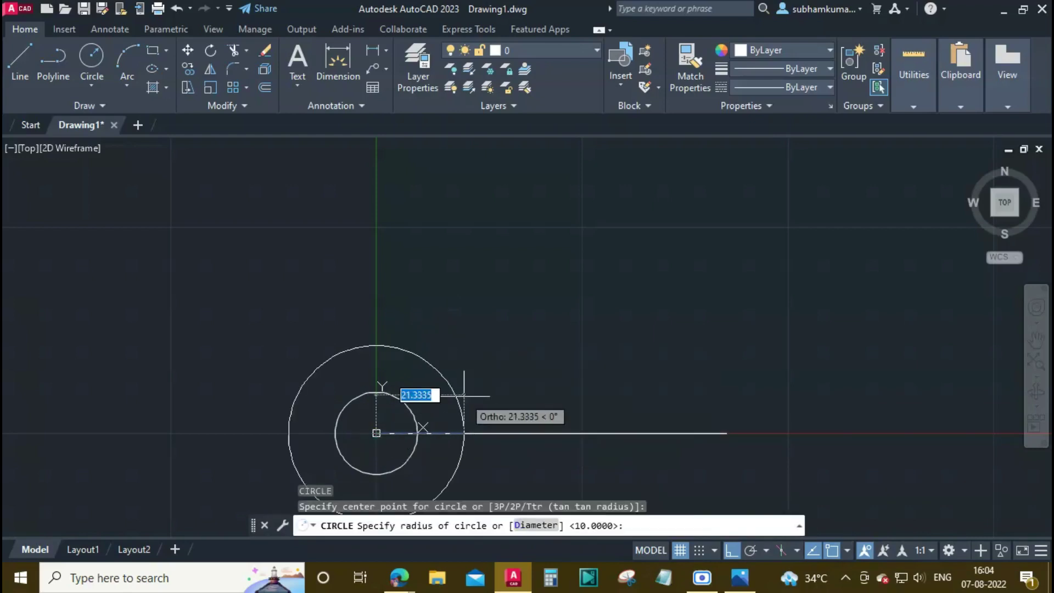
pyautogui.write('30')
pyautogui.press('Return')
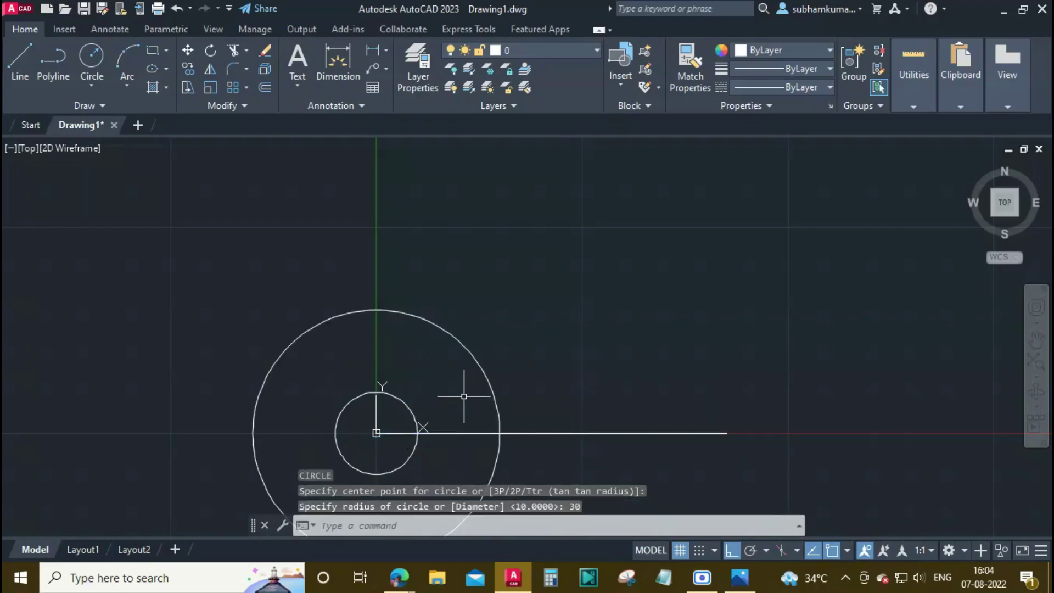
pyautogui.click(515, 577)
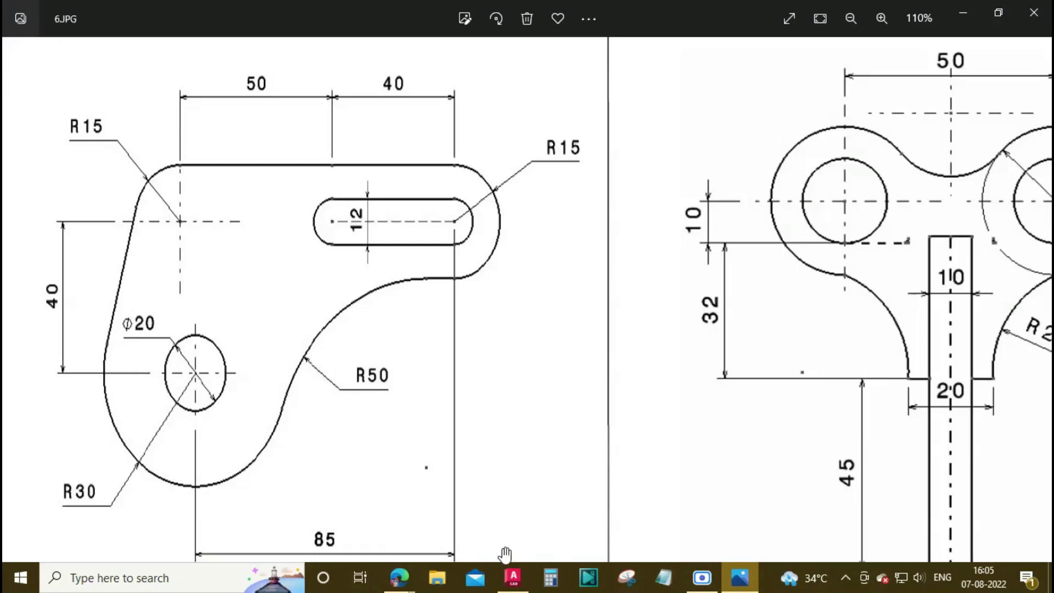
# Draw a 40-unit left edge and a long top edge of the outline.
pyautogui.click(512, 579)
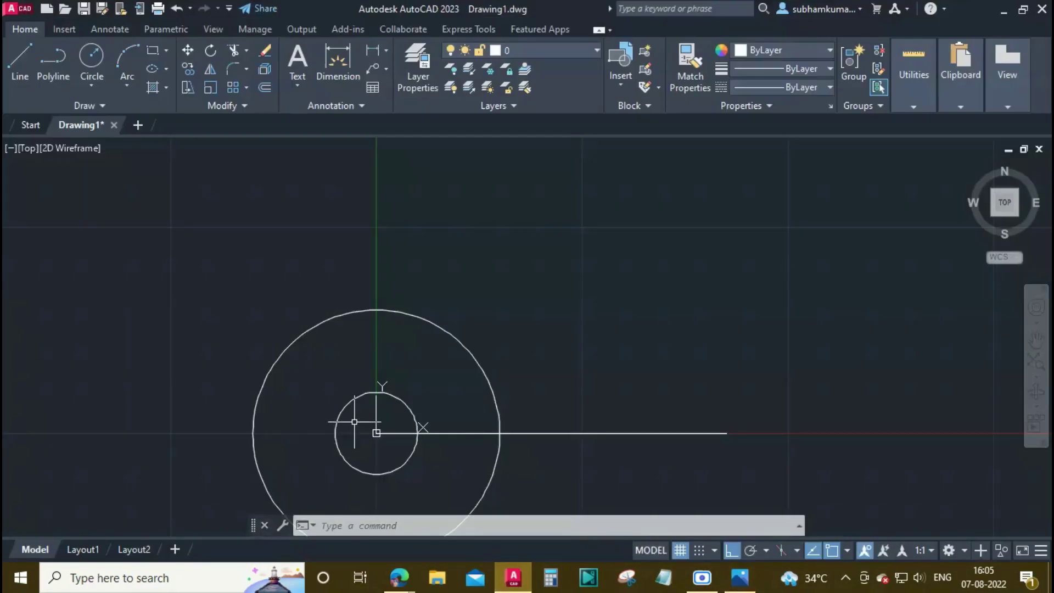
pyautogui.press('l')
pyautogui.press('Return')
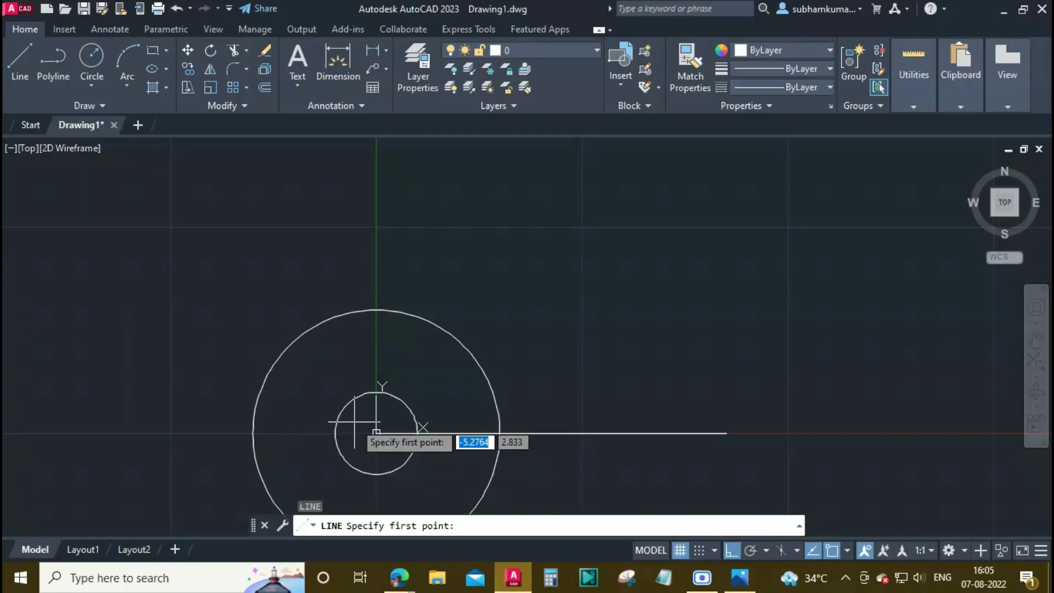
pyautogui.click(376, 433)
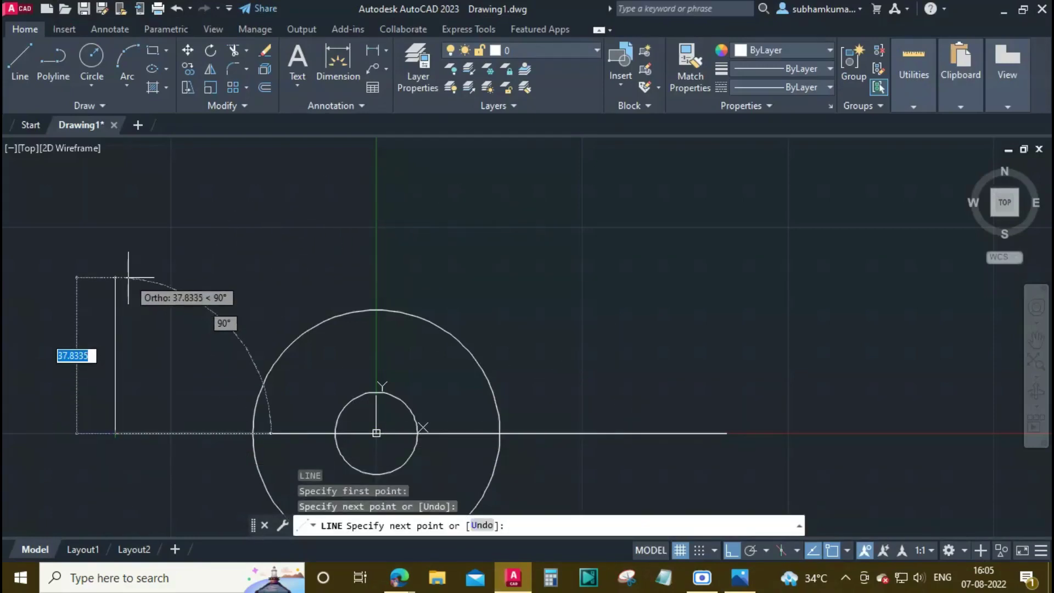
pyautogui.write('40')
pyautogui.press('Return')
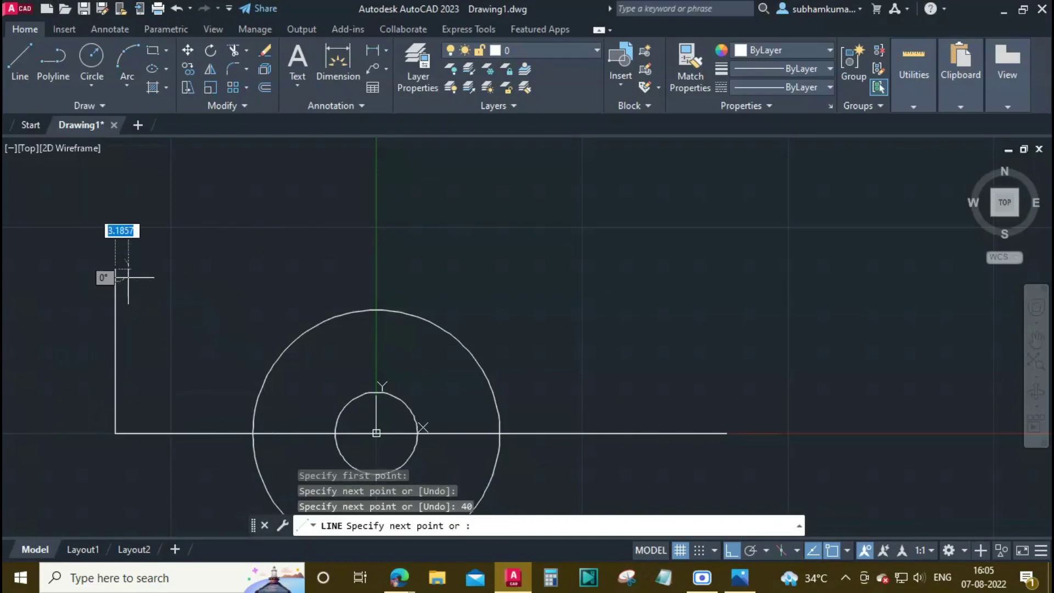
pyautogui.click(919, 269)
pyautogui.press('Escape')
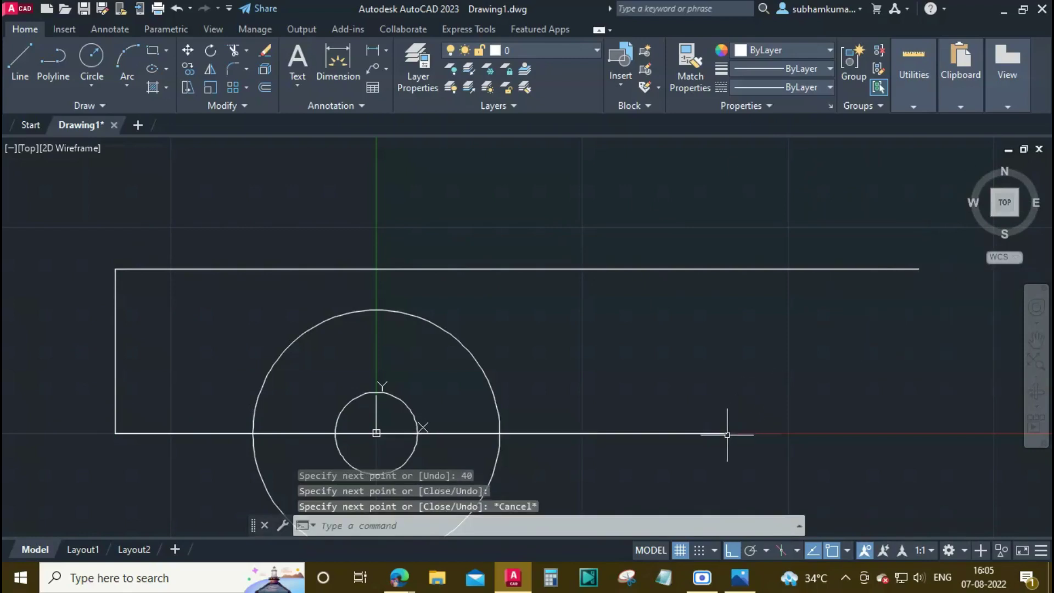
# Draw a vertical line up from the base line's right end, then show the reference image.
pyautogui.write('l')
pyautogui.press('Return')
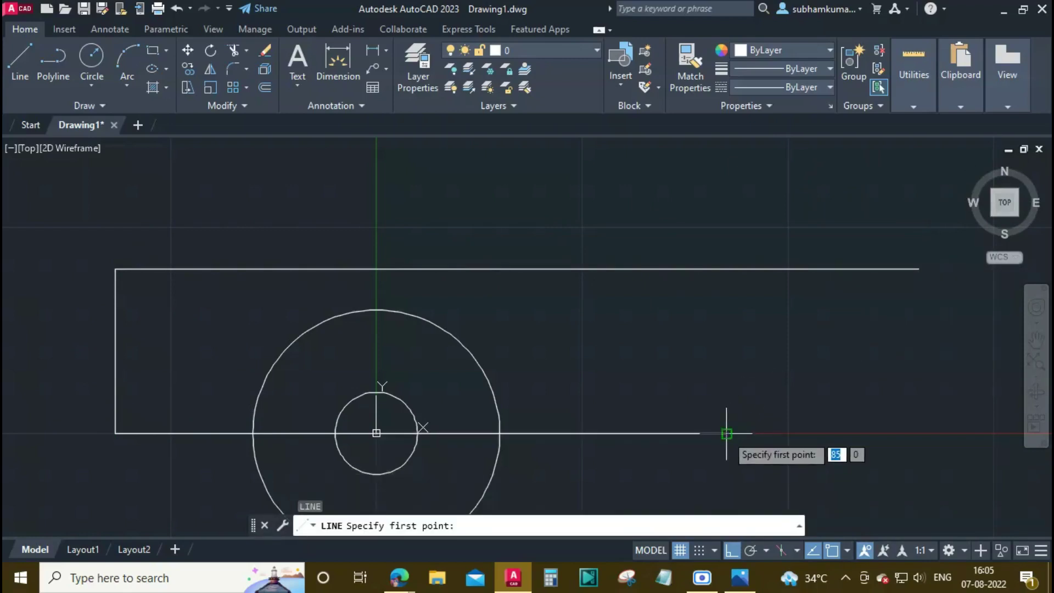
pyautogui.click(727, 434)
pyautogui.click(714, 219)
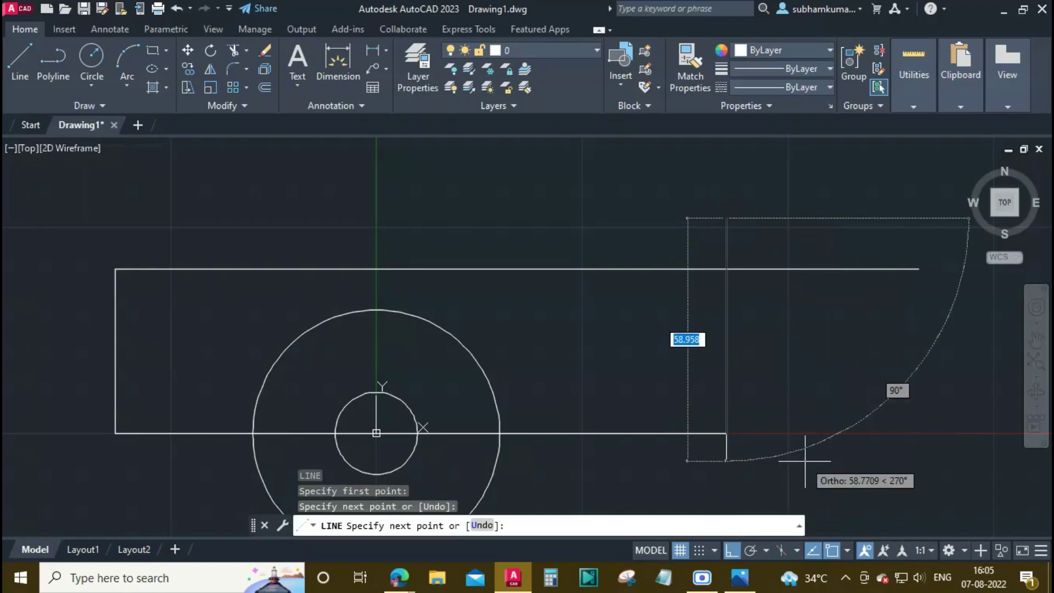
pyautogui.press('Escape')
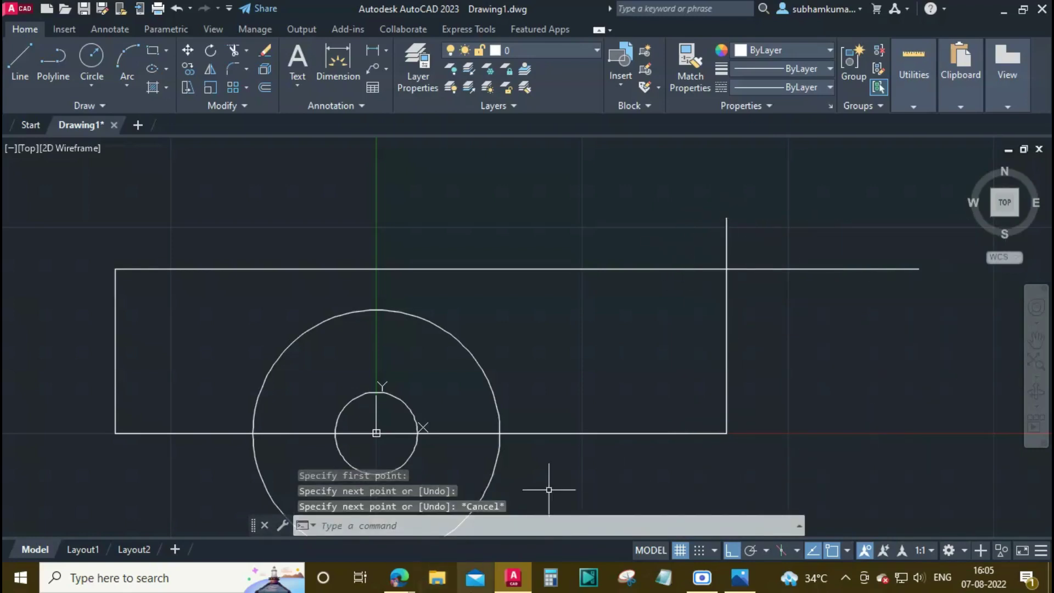
pyautogui.click(510, 576)
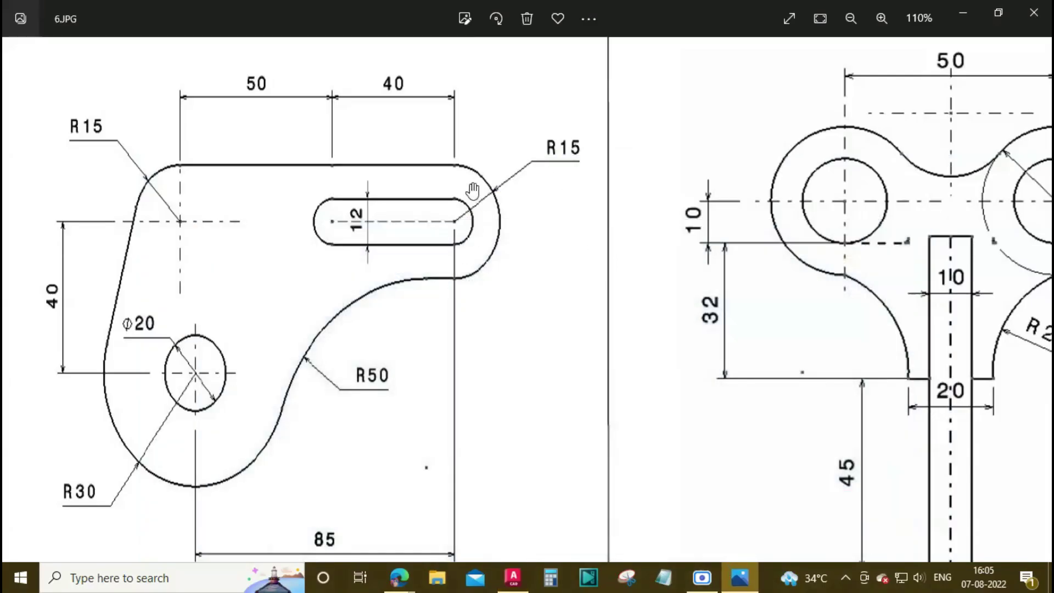
# Zoom in on the slot's R15 end in 6.JPG, then return to AutoCAD.
pyautogui.scroll(2, 460, 232)
pyautogui.scroll(2, 456, 225)
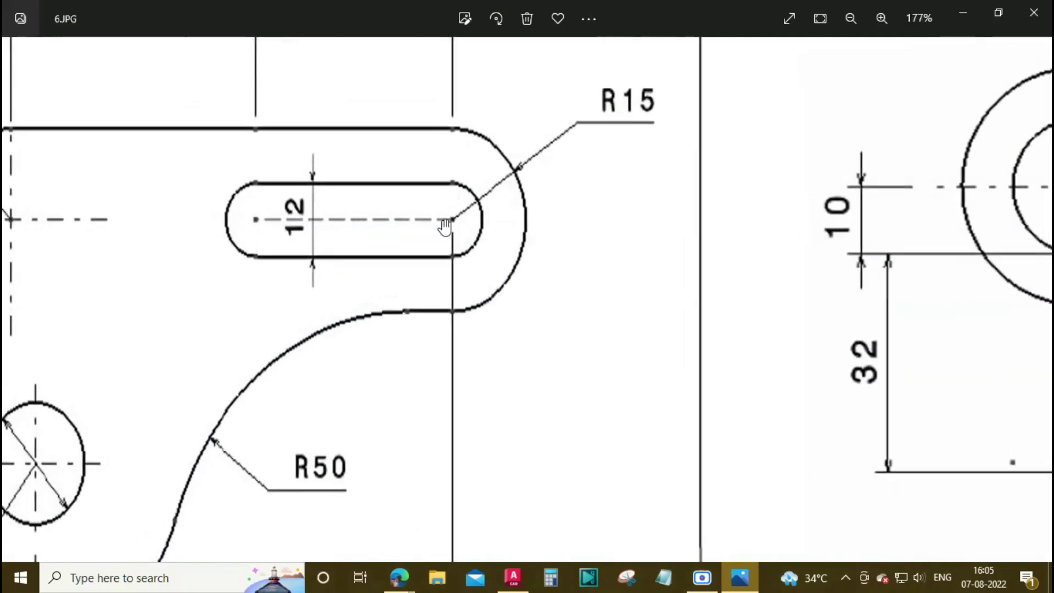
pyautogui.scroll(-2, 455, 219)
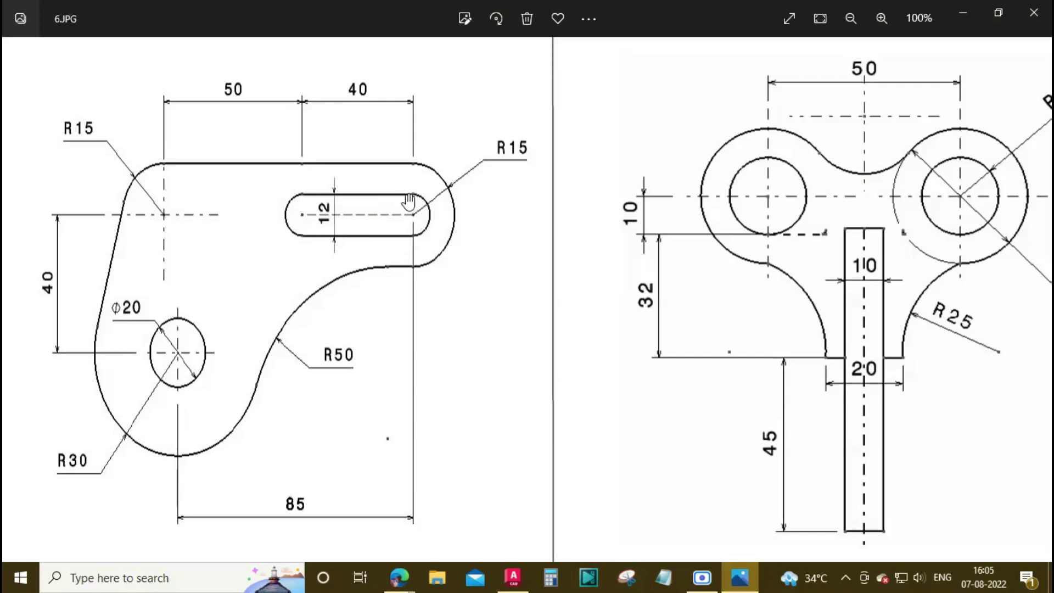
pyautogui.click(513, 577)
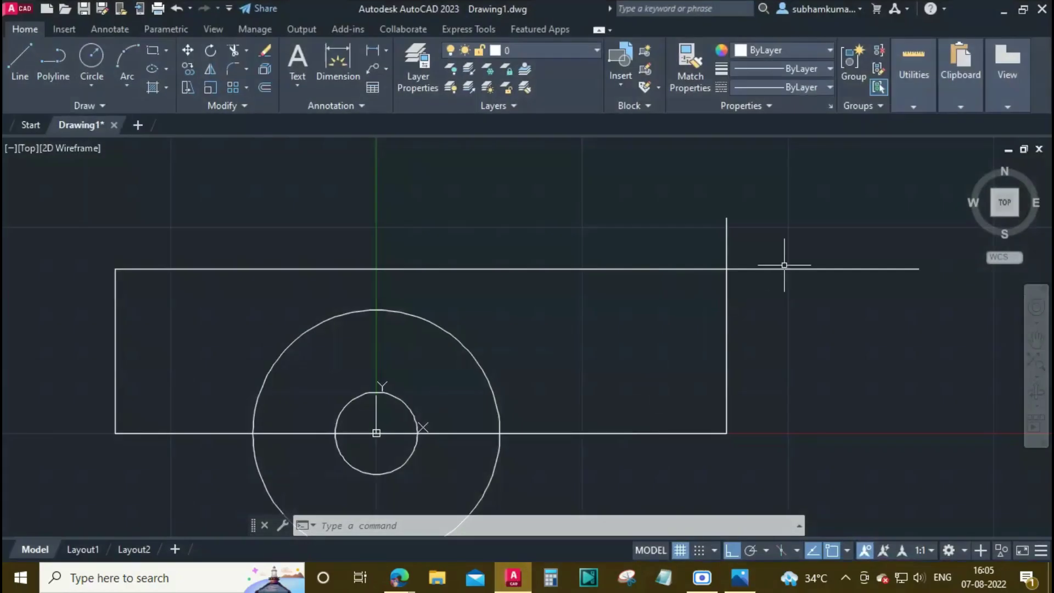
# Draw a radius 6 circle centred on the top-right intersection.
pyautogui.write('c')
pyautogui.press('Return')
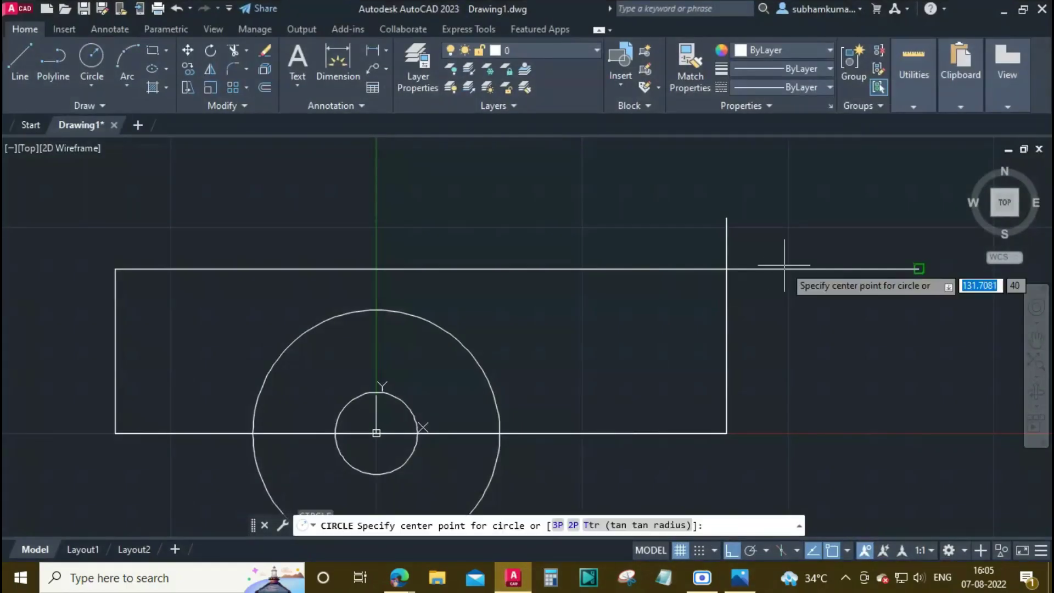
pyautogui.click(726, 268)
pyautogui.press('Return')
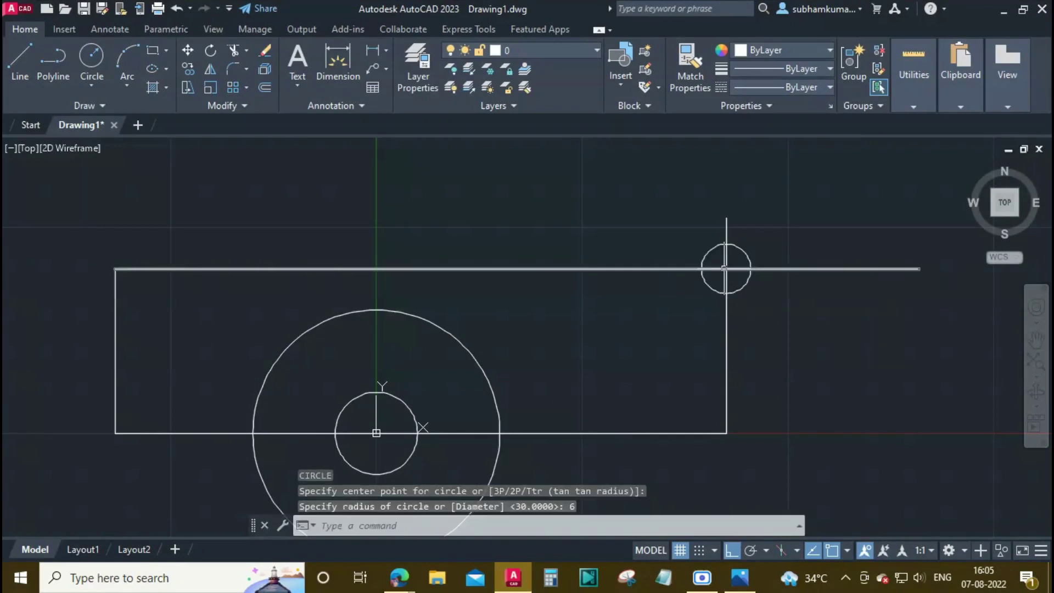
pyautogui.write('c')
# Add a concentric radius 15 circle at the same point, then glance at the reference.
pyautogui.press('Return')
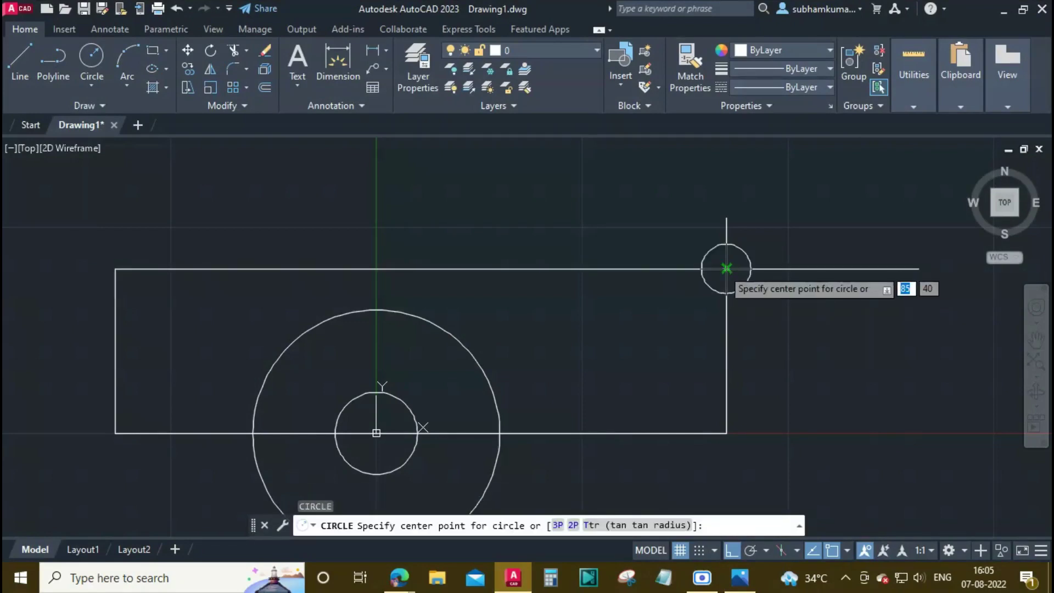
pyautogui.click(726, 268)
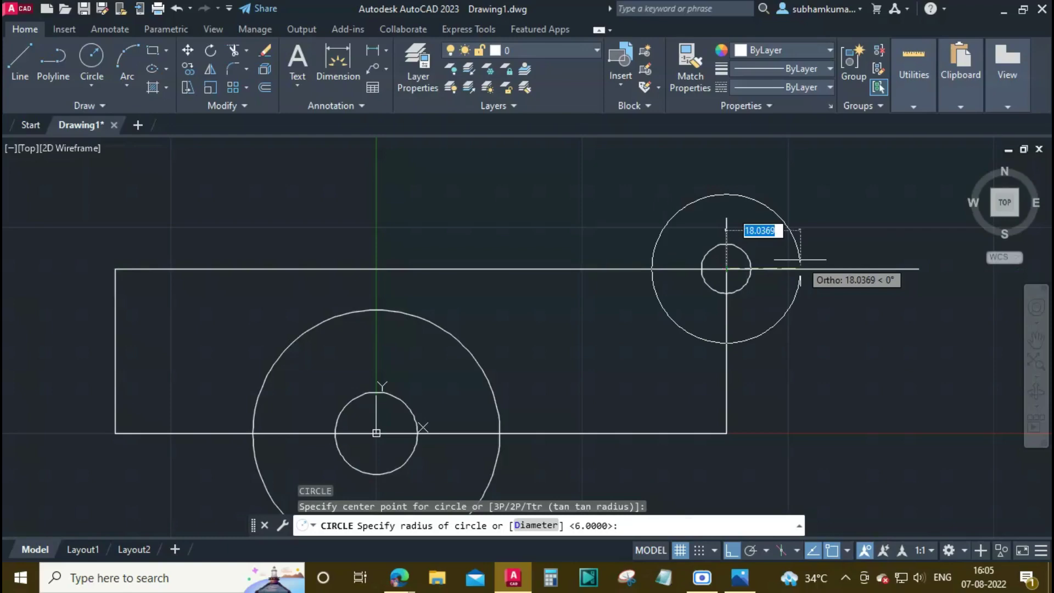
pyautogui.write('15')
pyautogui.press('Return')
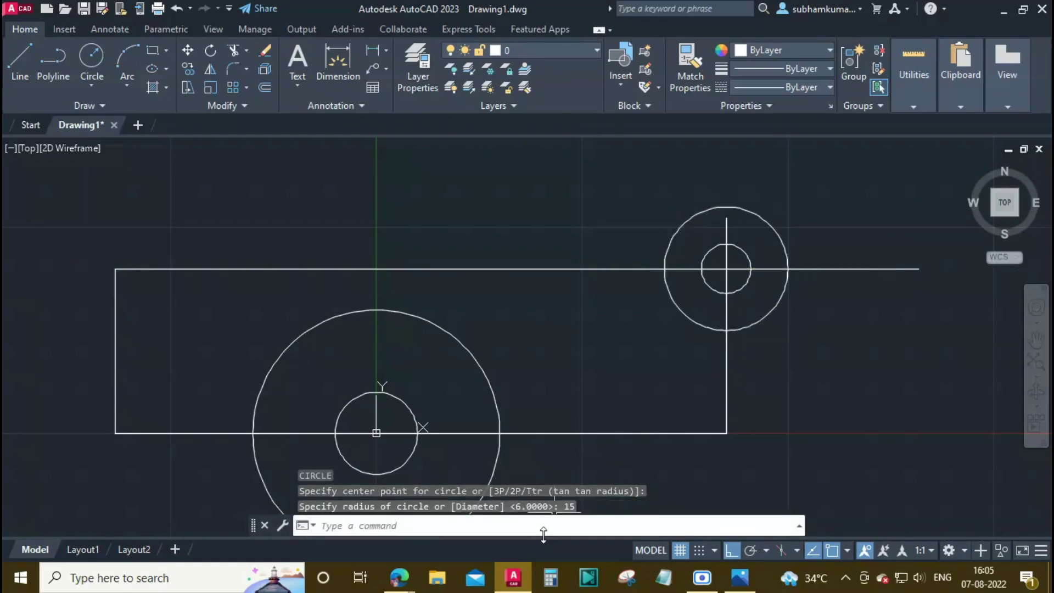
pyautogui.click(523, 588)
pyautogui.click(523, 588)
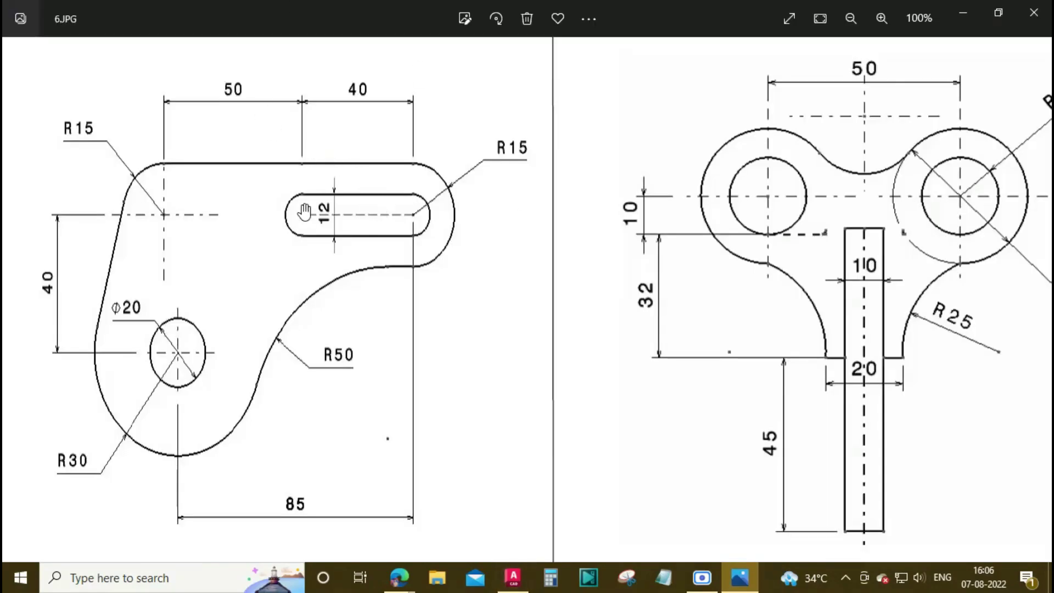
pyautogui.click(513, 578)
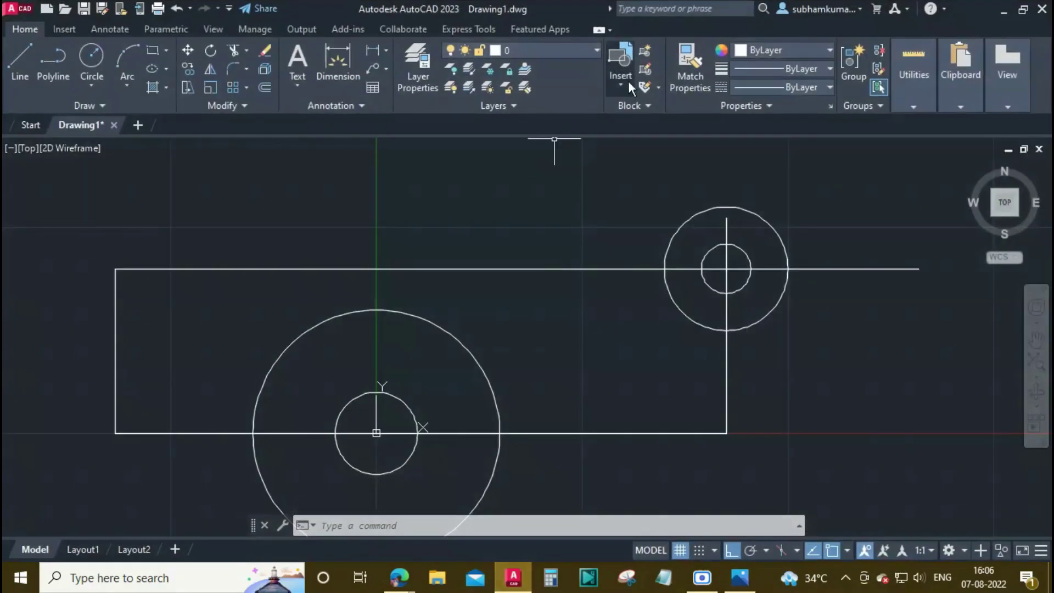
# Delete the long top line and redraw from the circles' centre with a 40-unit segment.
pyautogui.click(598, 270)
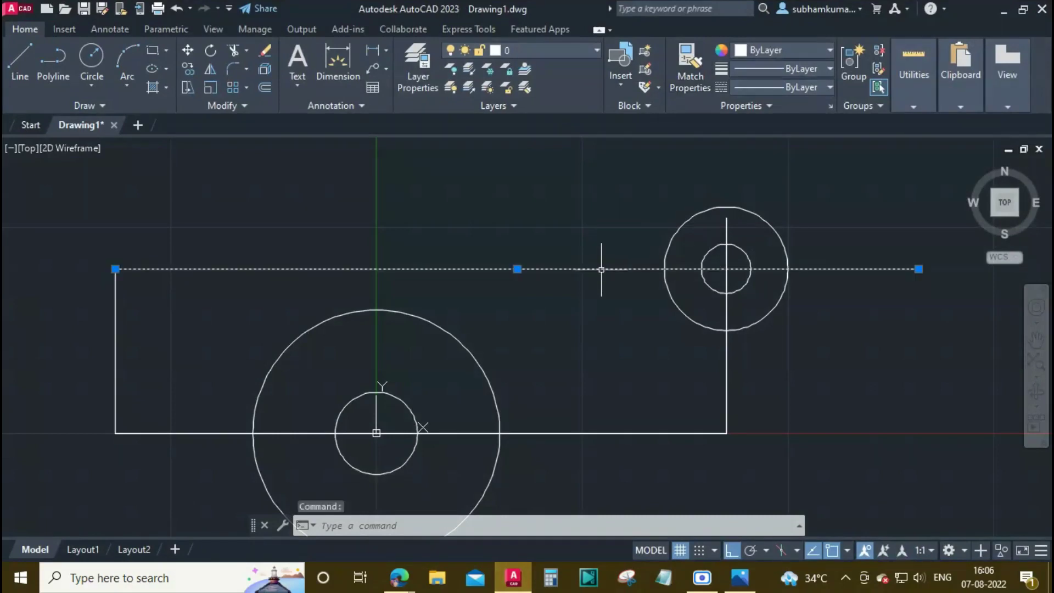
pyautogui.press('Delete')
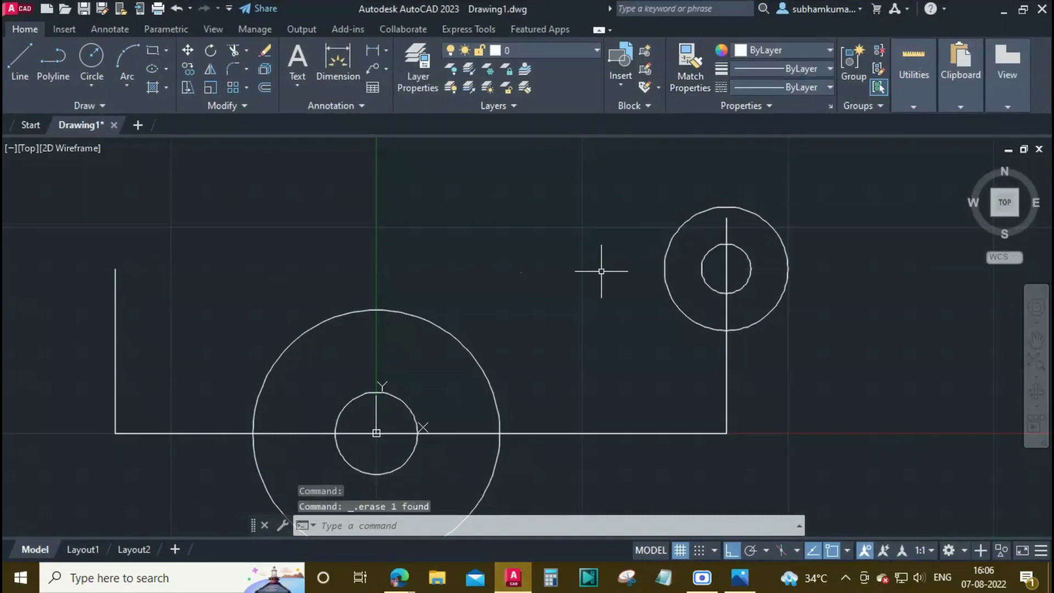
pyautogui.write('l')
pyautogui.press('Return')
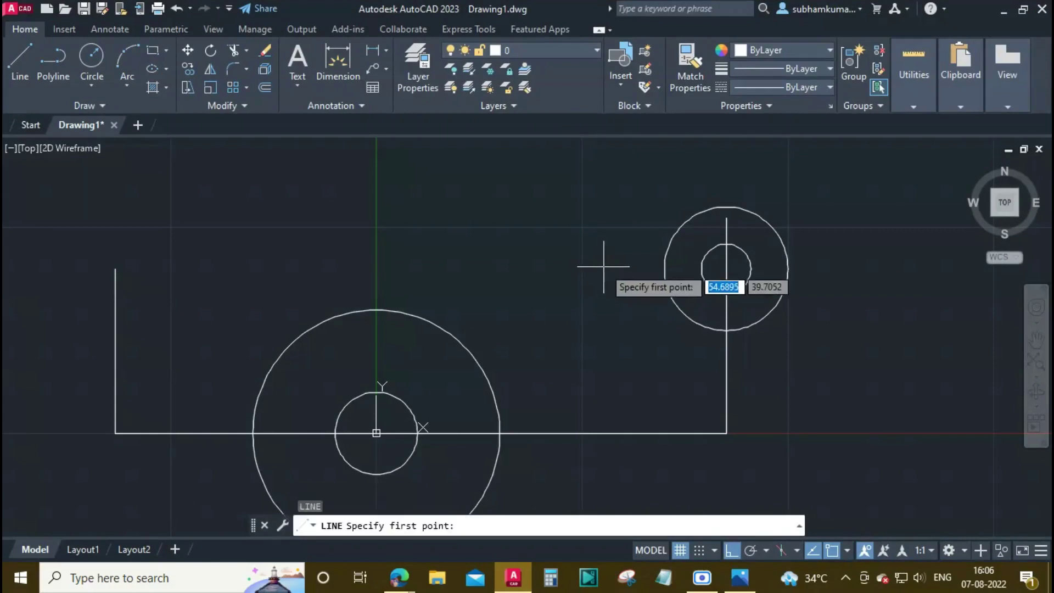
pyautogui.click(725, 268)
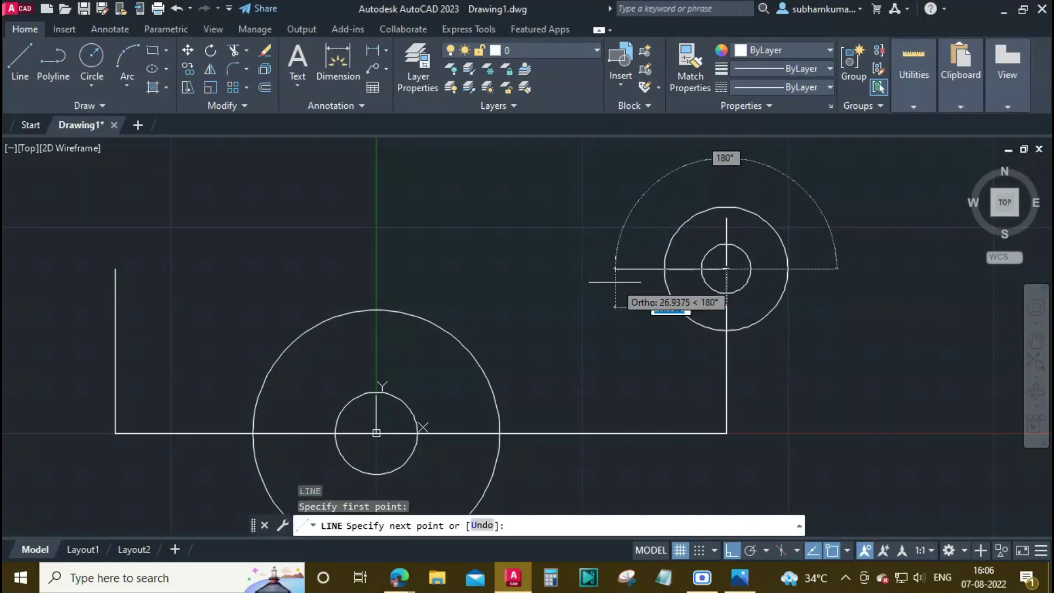
pyautogui.write('40')
pyautogui.press('Return')
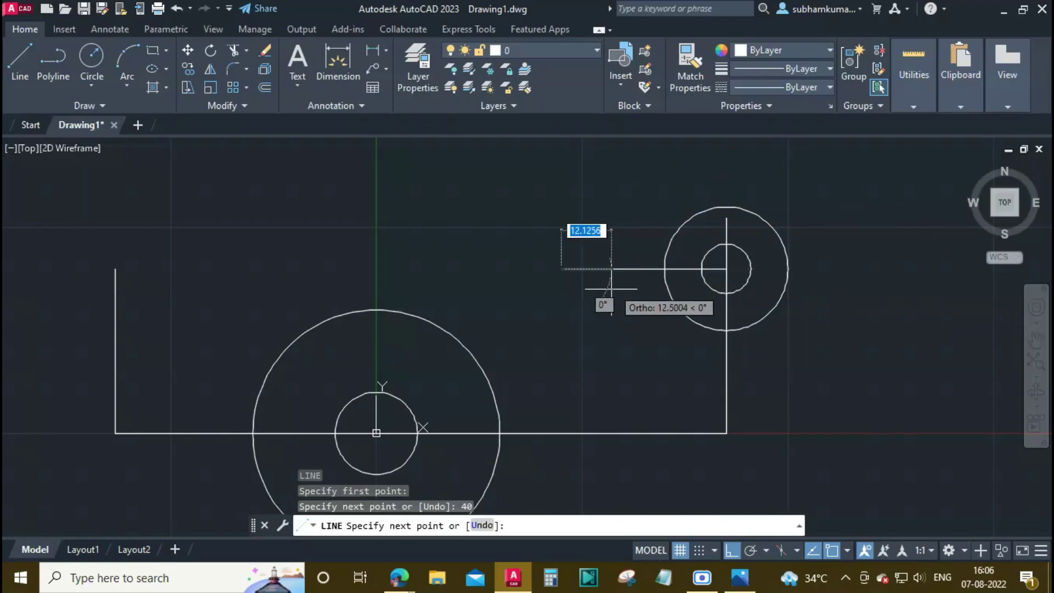
# Continue the line with a vertical segment, a 50-unit leftward run and a 40-unit segment.
pyautogui.click(598, 394)
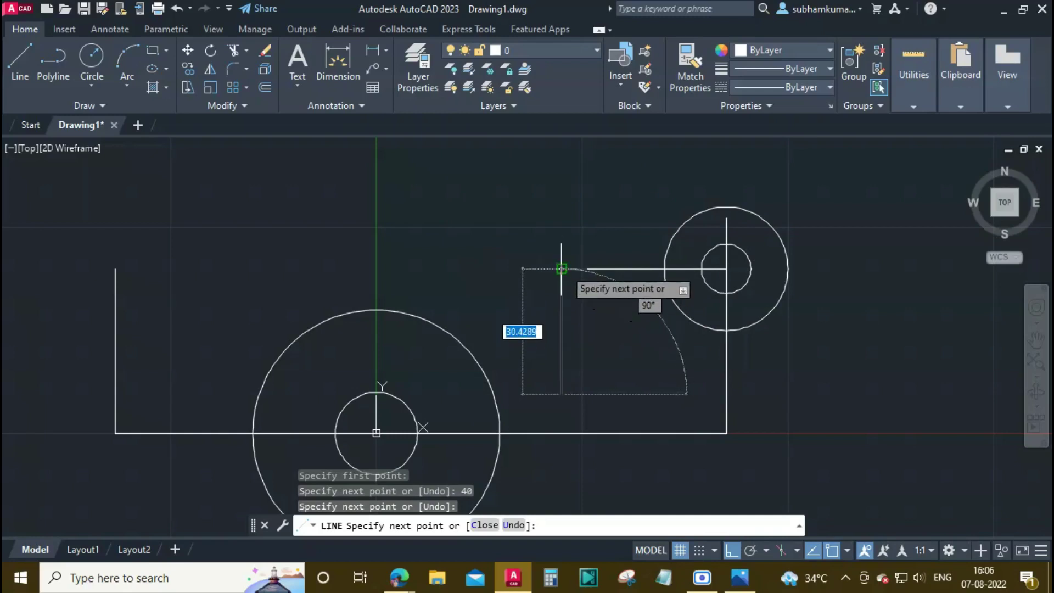
pyautogui.click(562, 269)
pyautogui.write('5')
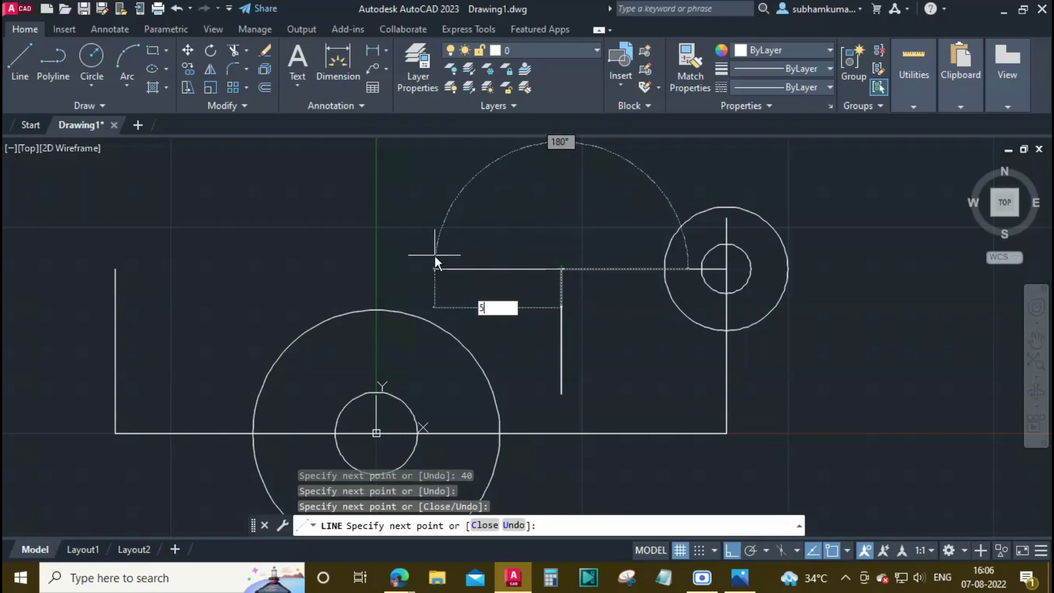
pyautogui.write('0')
pyautogui.press('Return')
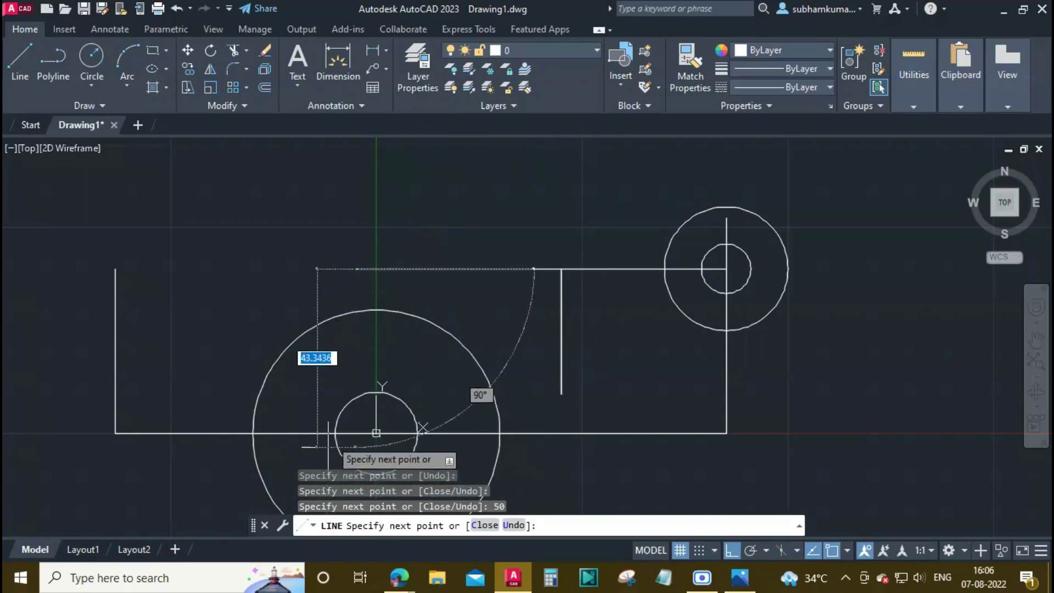
pyautogui.scroll(-2, 340, 417)
pyautogui.moveTo(329, 508); pyautogui.dragTo(354, 339, button='middle')
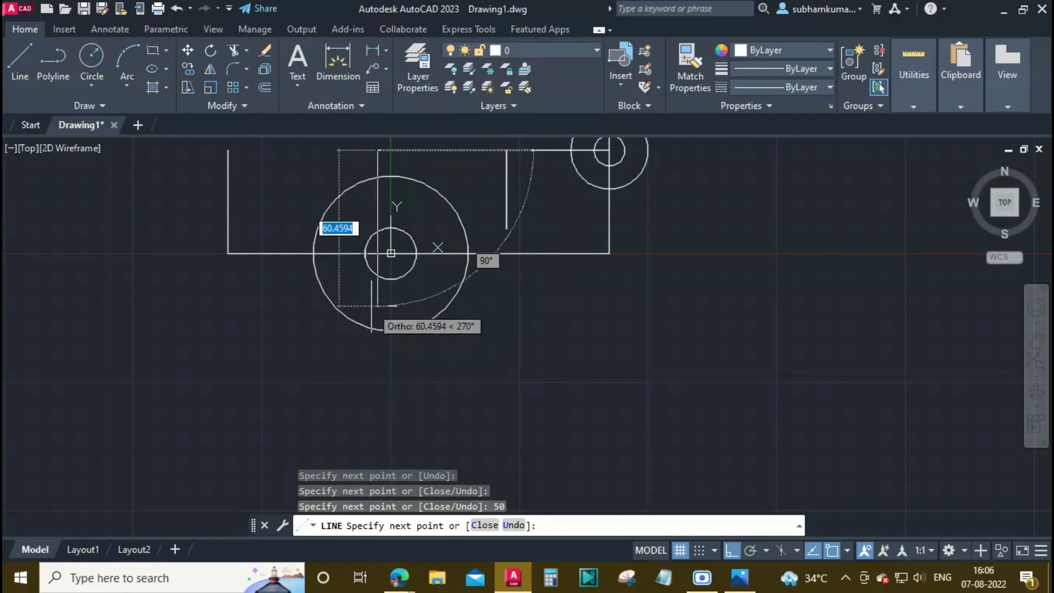
pyautogui.write('40')
pyautogui.press('Return')
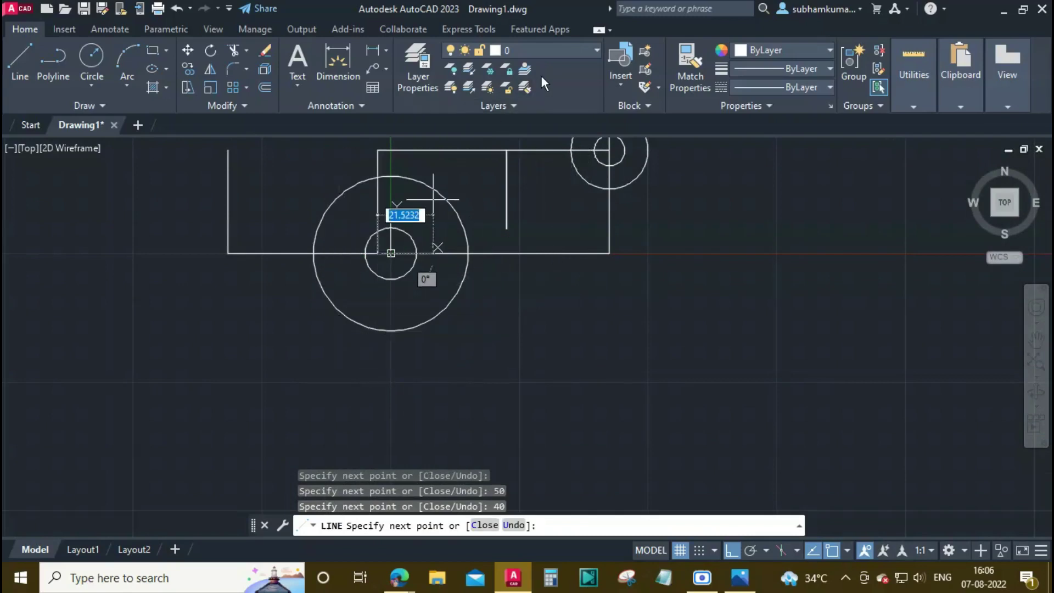
pyautogui.press('Escape')
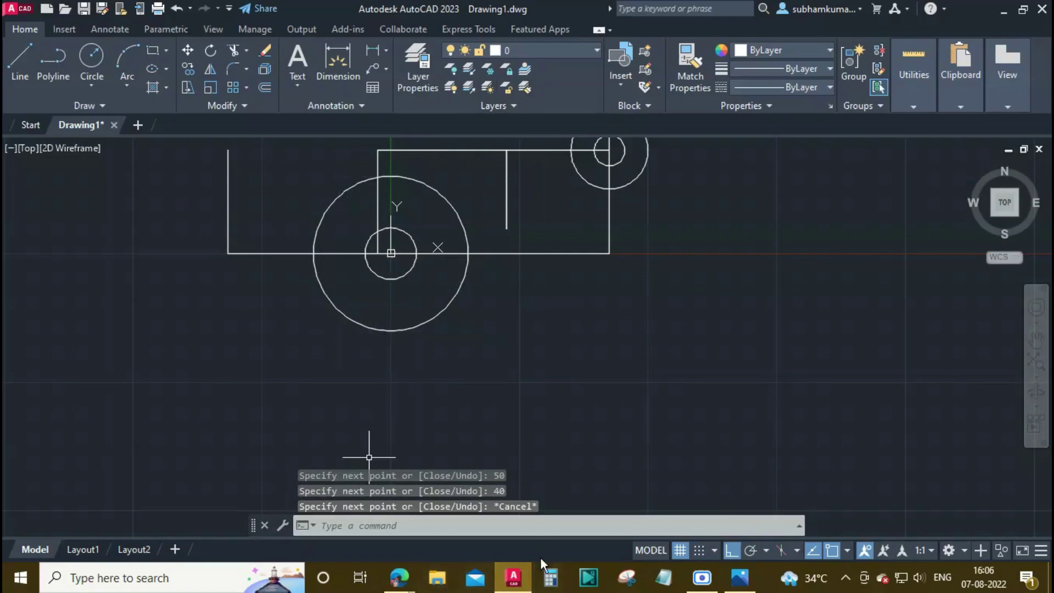
pyautogui.click(513, 577)
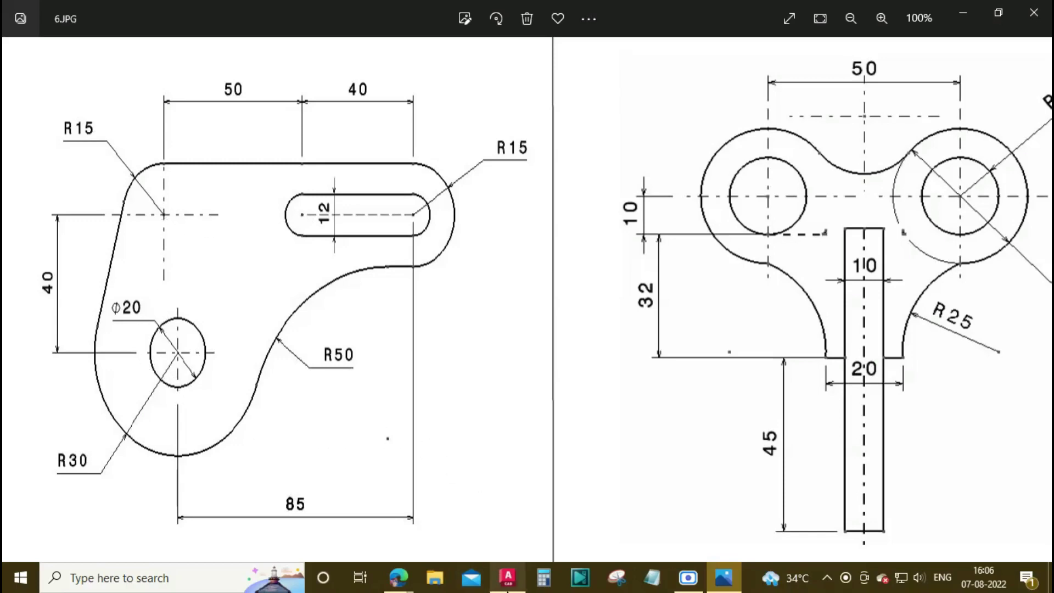
# Review the bracket dimensions in 6.JPG, then return to Drawing1.
pyautogui.click(504, 582)
pyautogui.click(503, 586)
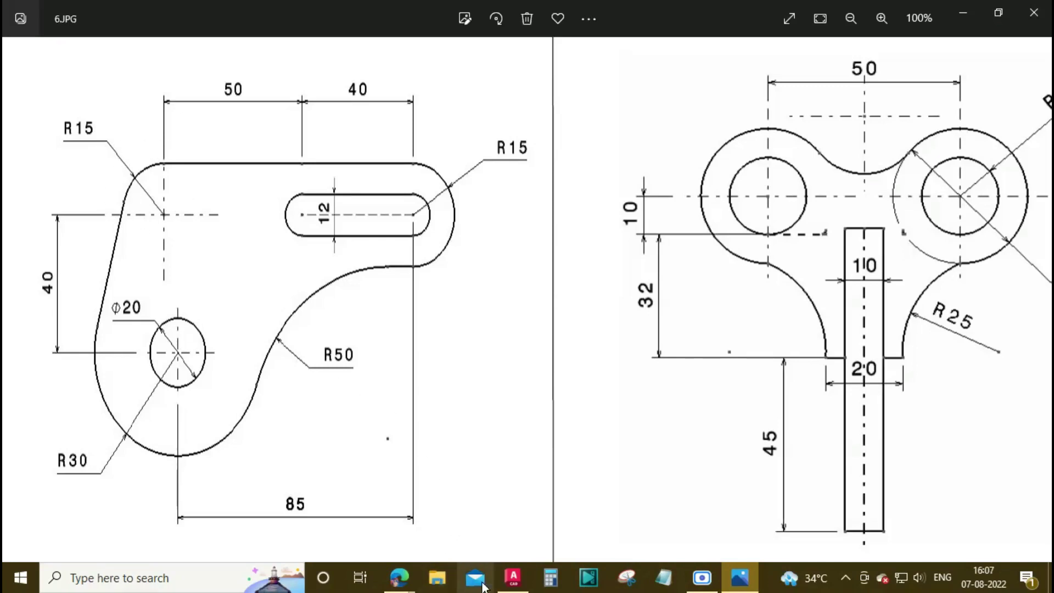
pyautogui.click(513, 577)
pyautogui.scroll(6, 419, 255)
# Draw a radius 15 circle centred on the outline's top-left corner.
pyautogui.scroll(-10, 419, 256)
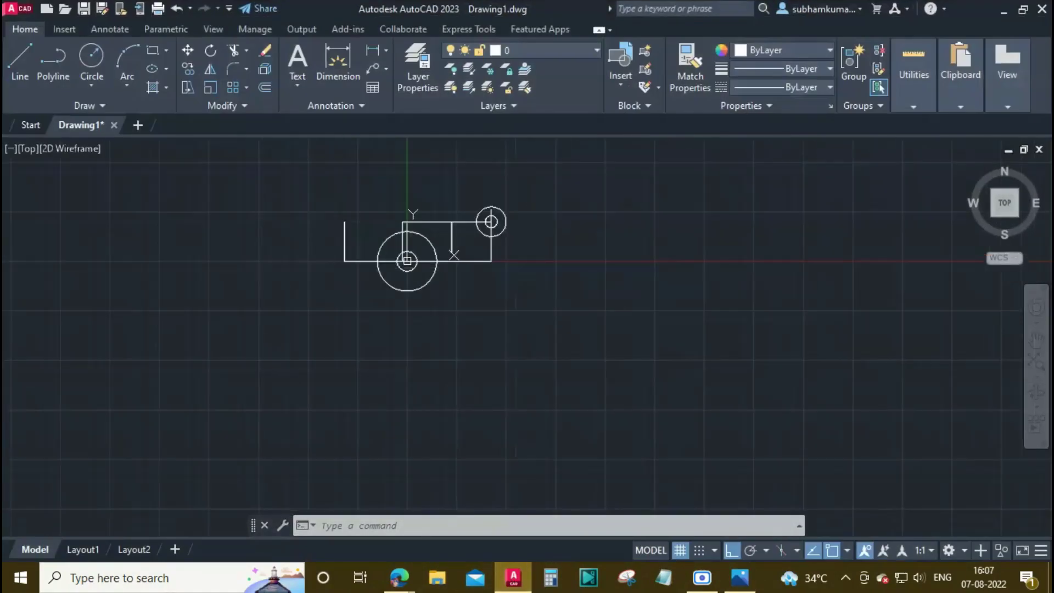
pyautogui.scroll(-2, 400, 376)
pyautogui.scroll(6, 401, 376)
pyautogui.moveTo(382, 291); pyautogui.dragTo(377, 365, button='middle')
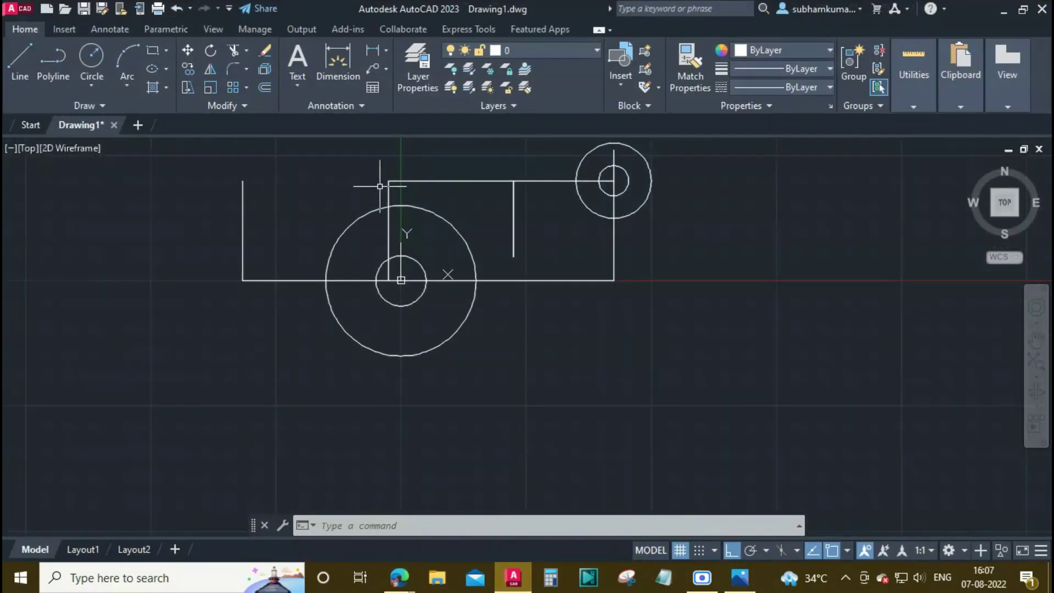
pyautogui.write('c')
pyautogui.press('Return')
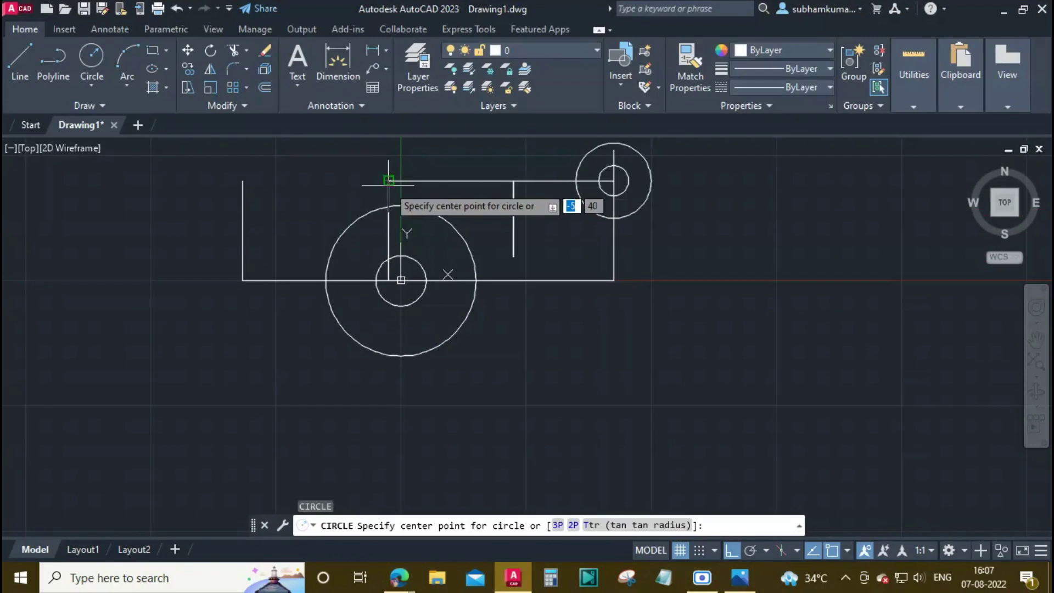
pyautogui.click(389, 180)
pyautogui.write('15')
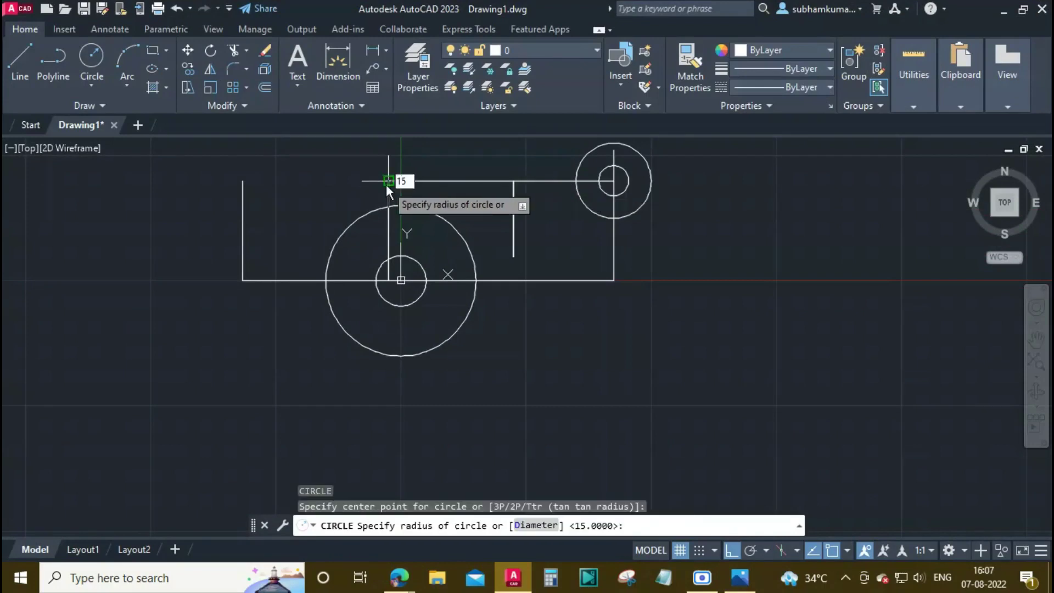
pyautogui.press('Return')
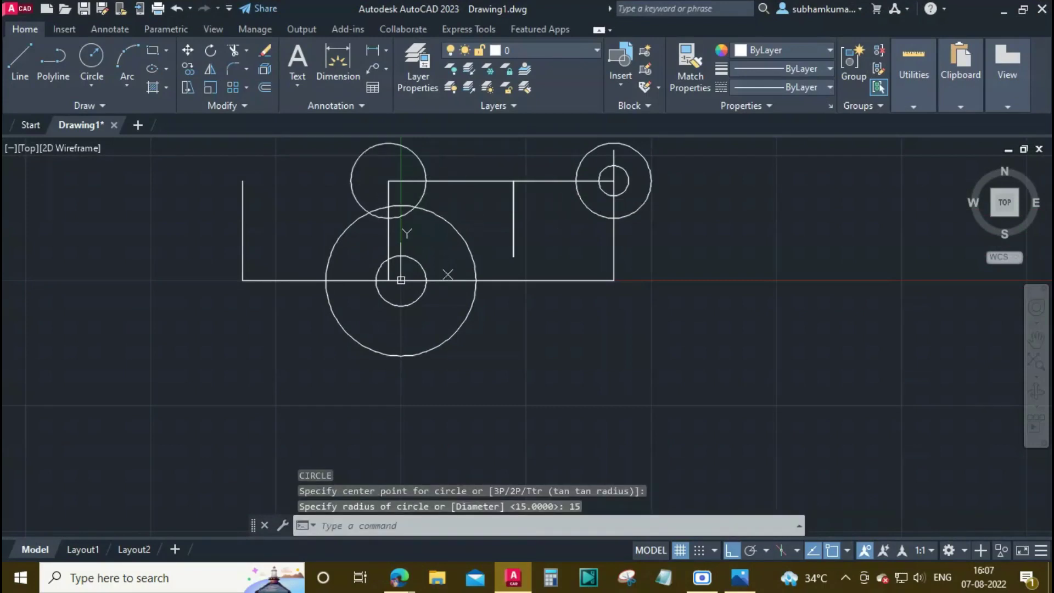
pyautogui.moveTo(513, 578)
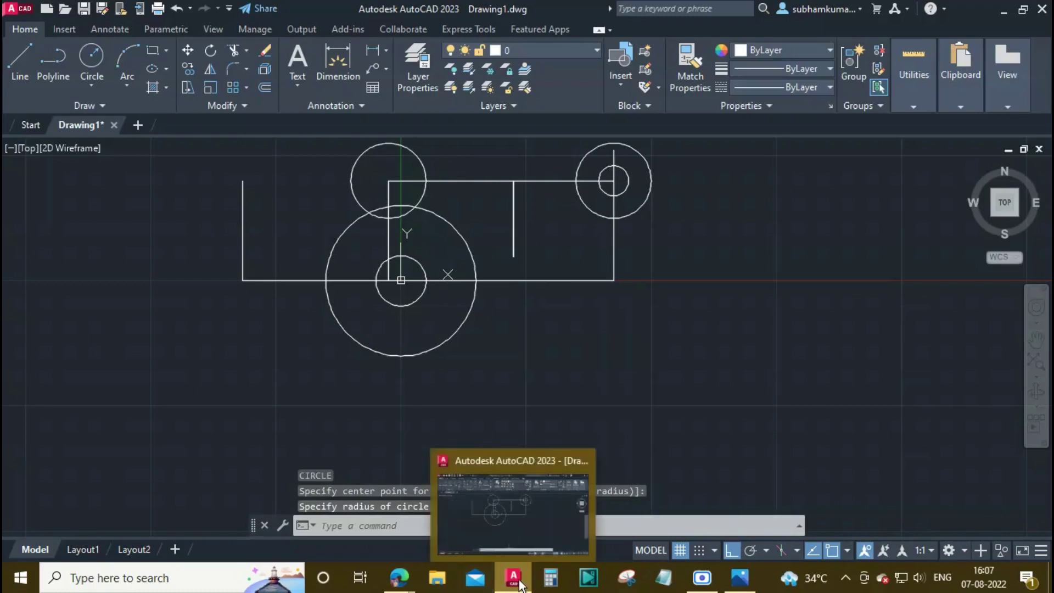
# Review the 6.JPG reference in Photos, then bring Drawing1 back to the front.
pyautogui.click(519, 585)
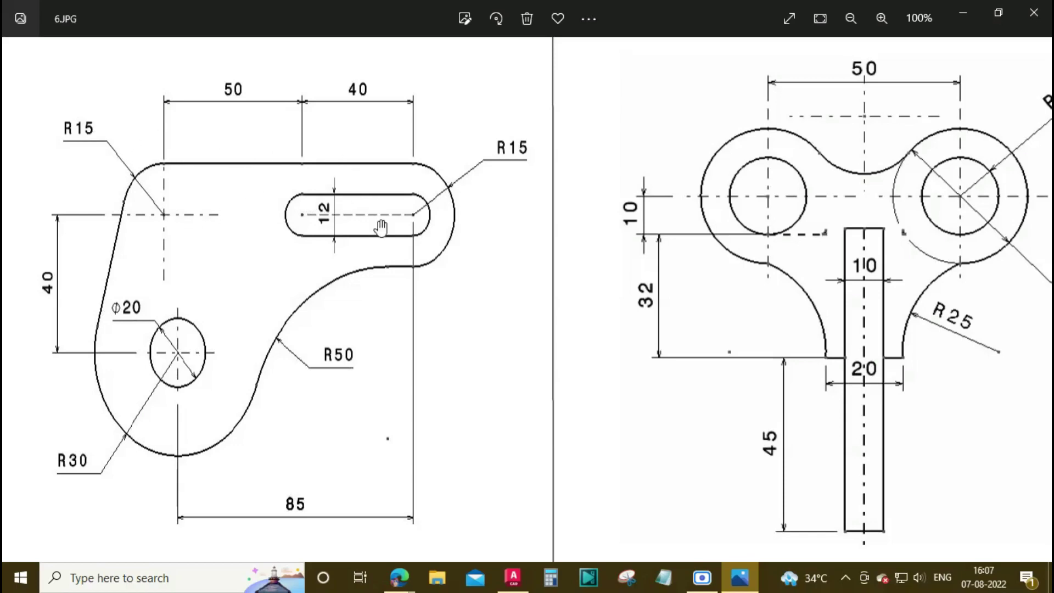
pyautogui.click(514, 587)
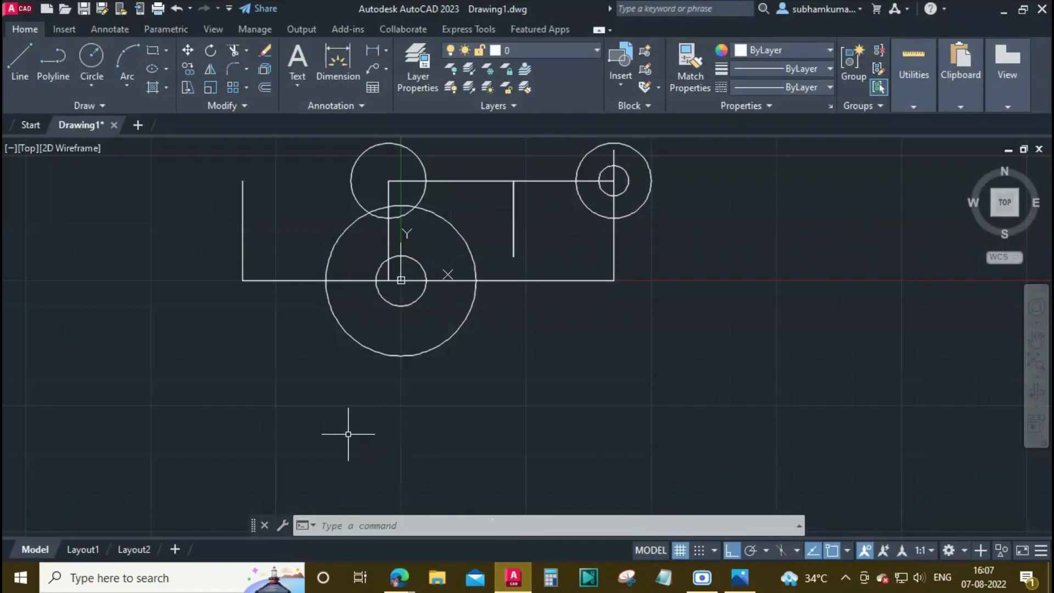
# With ortho off, draw a tangent line from the upper-left circle to the large circle.
pyautogui.press('Return')
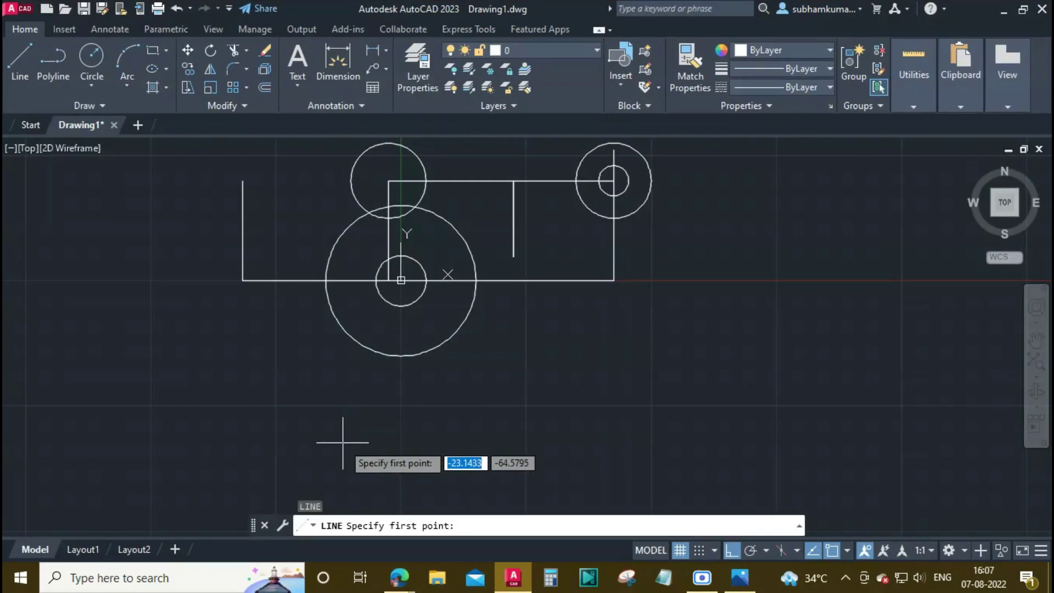
pyautogui.press('F8')
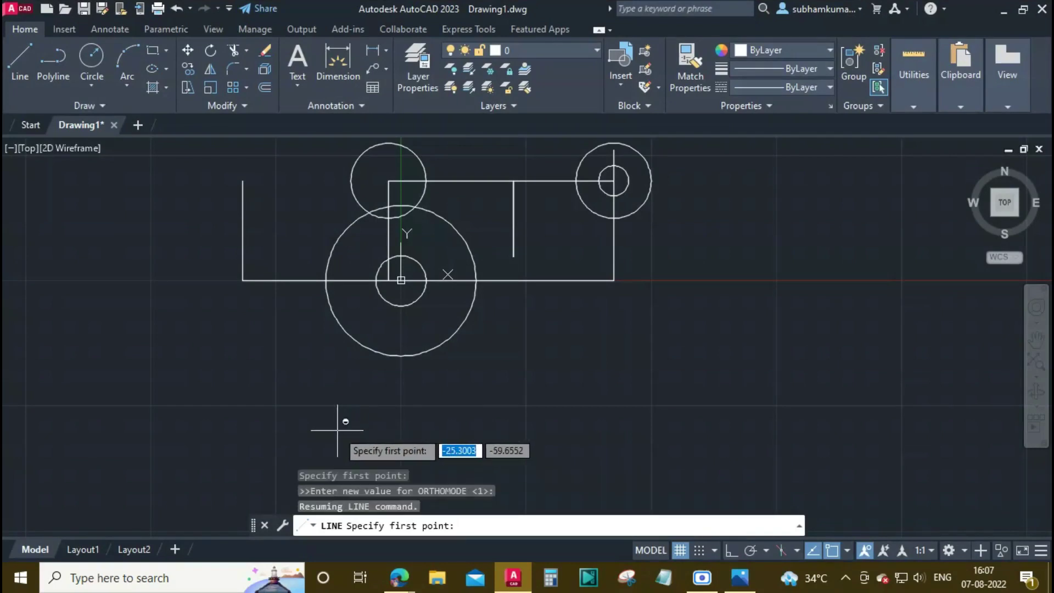
pyautogui.keyDown('shift'); pyautogui.rightClick(337, 430); pyautogui.keyUp('shift')
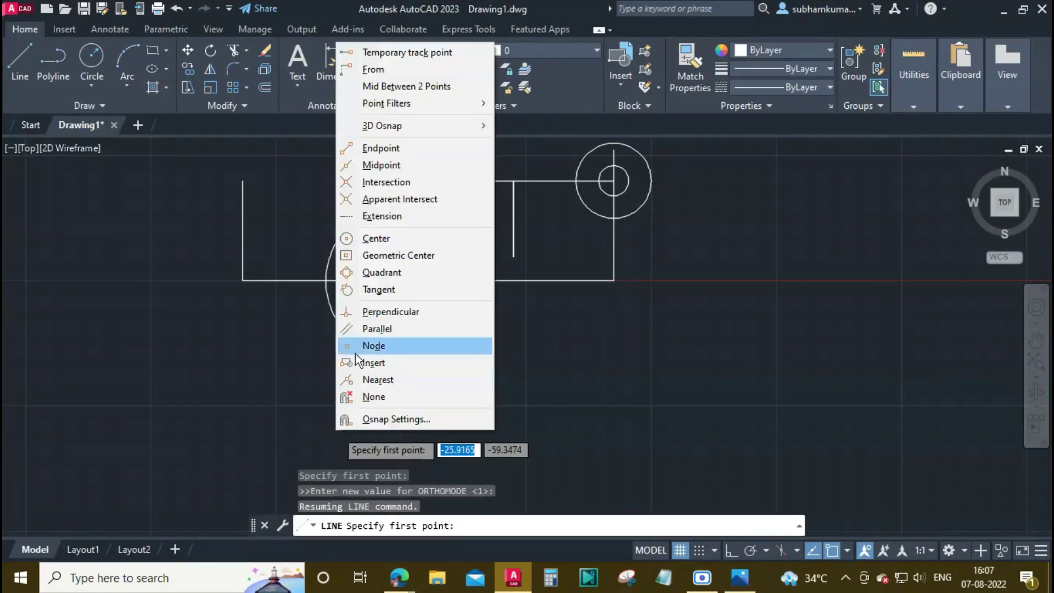
pyautogui.click(372, 293)
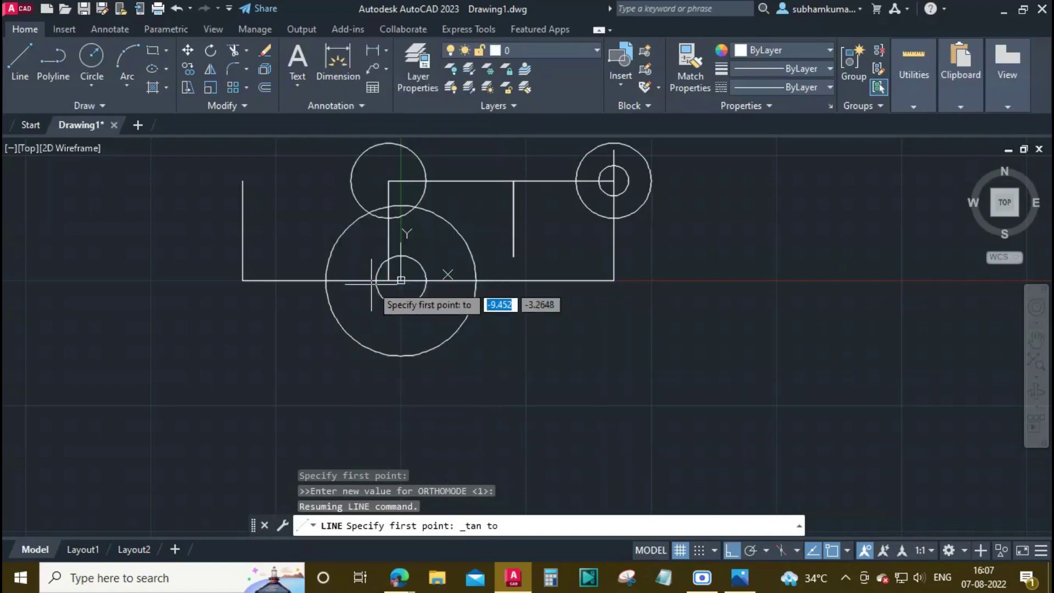
pyautogui.click(351, 170)
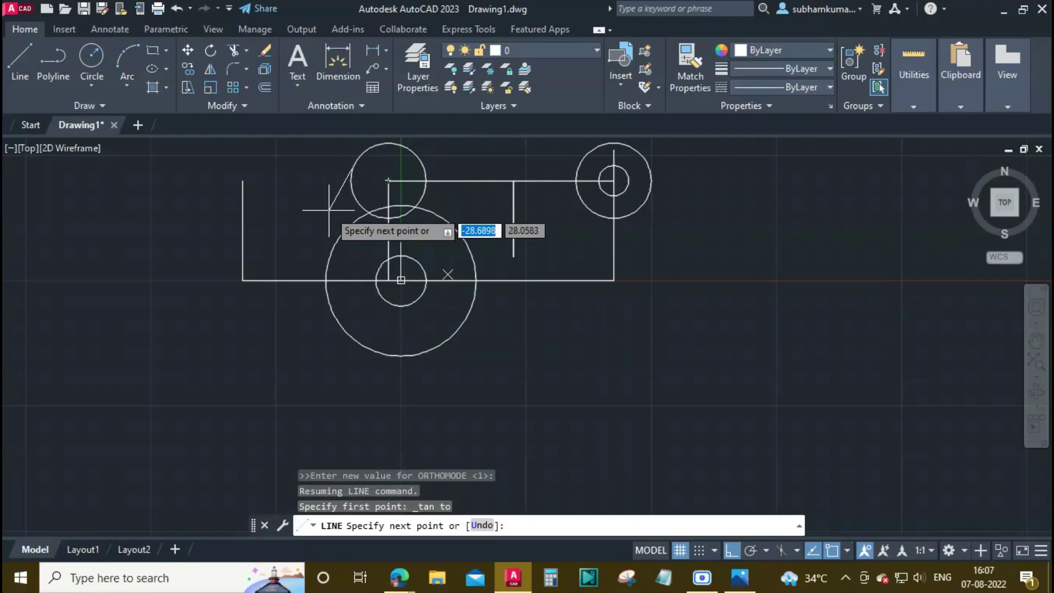
pyautogui.keyDown('shift'); pyautogui.rightClick(329, 210); pyautogui.keyUp('shift')
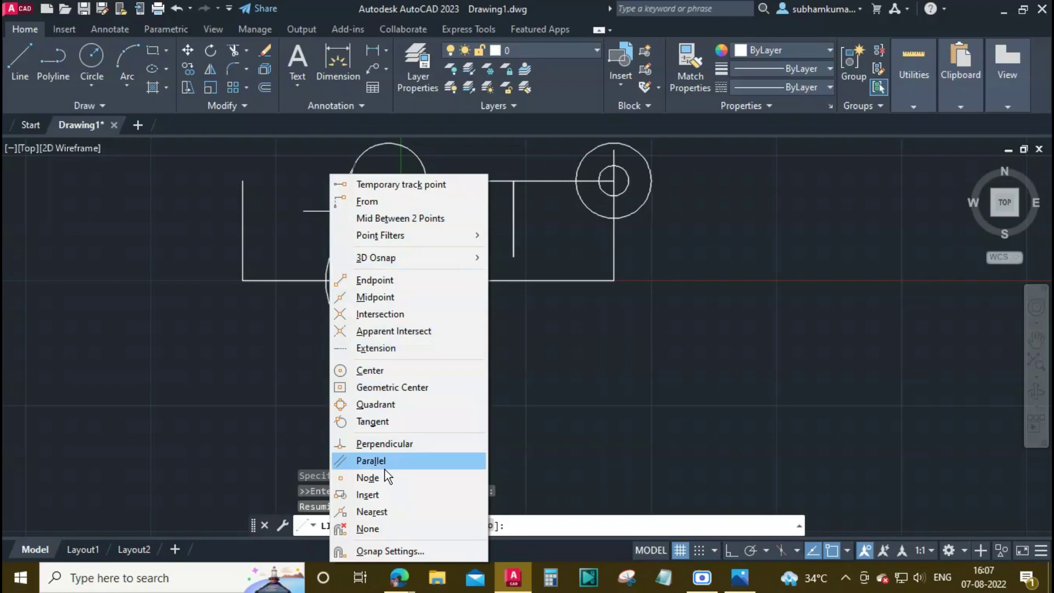
pyautogui.click(373, 421)
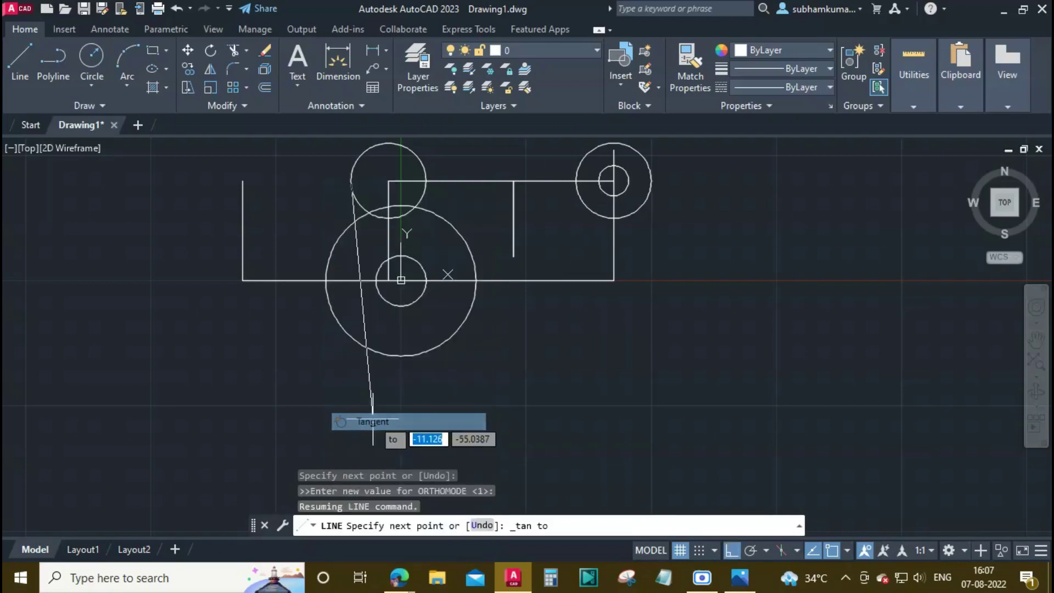
pyautogui.click(331, 256)
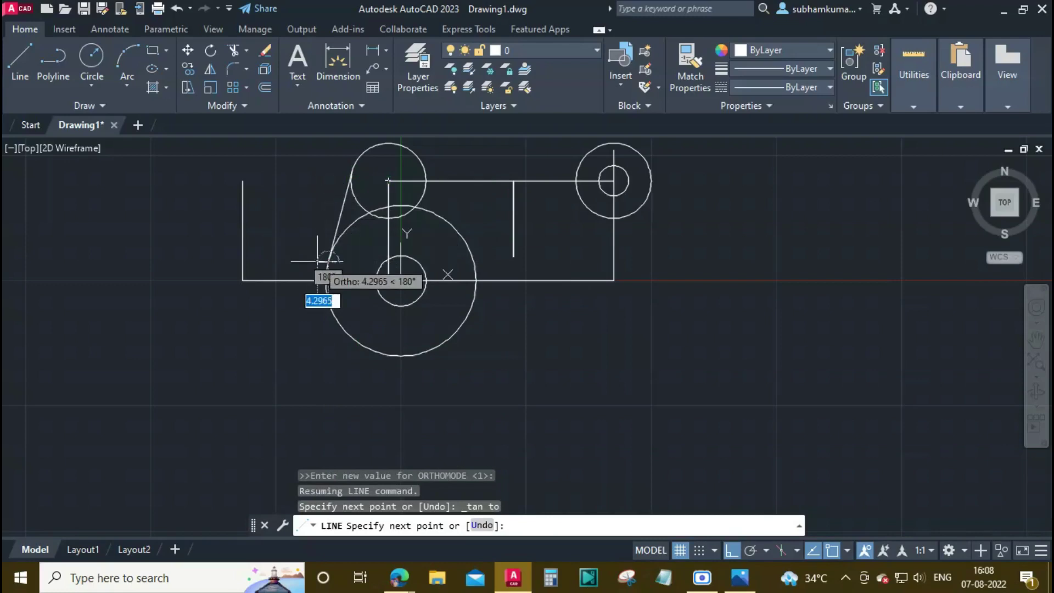
pyautogui.press('Escape')
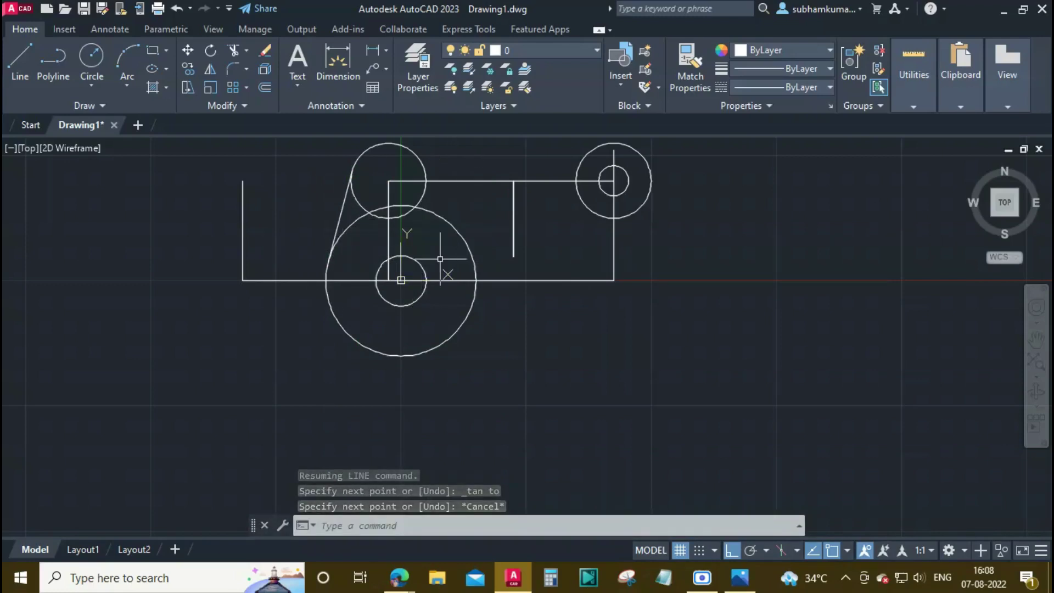
# Draw a tangent line across the tops of the upper-left and right circles.
pyautogui.press('Return')
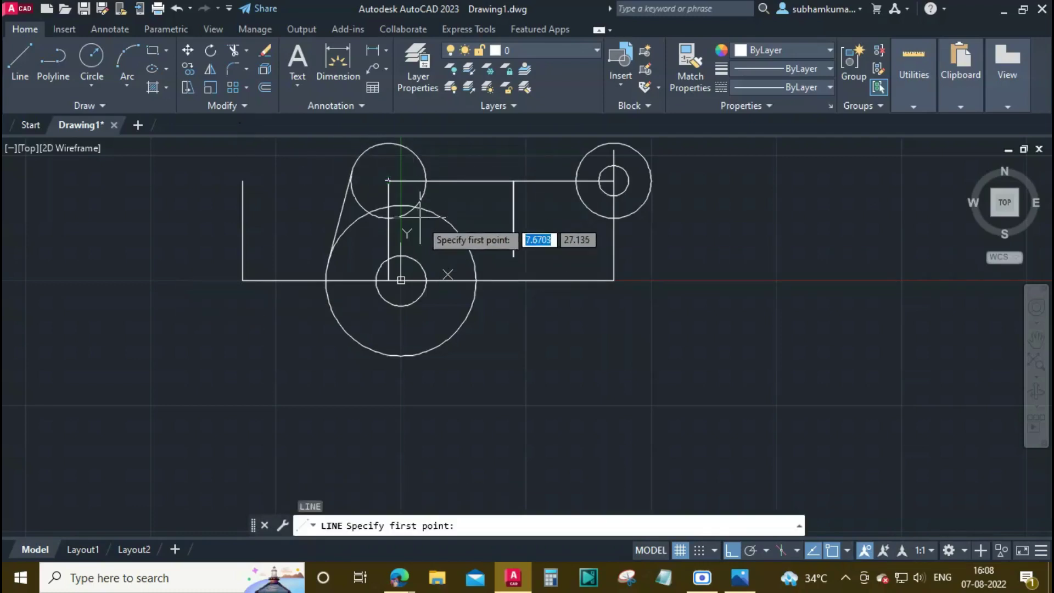
pyautogui.keyDown('shift'); pyautogui.rightClick(441, 274); pyautogui.keyUp('shift')
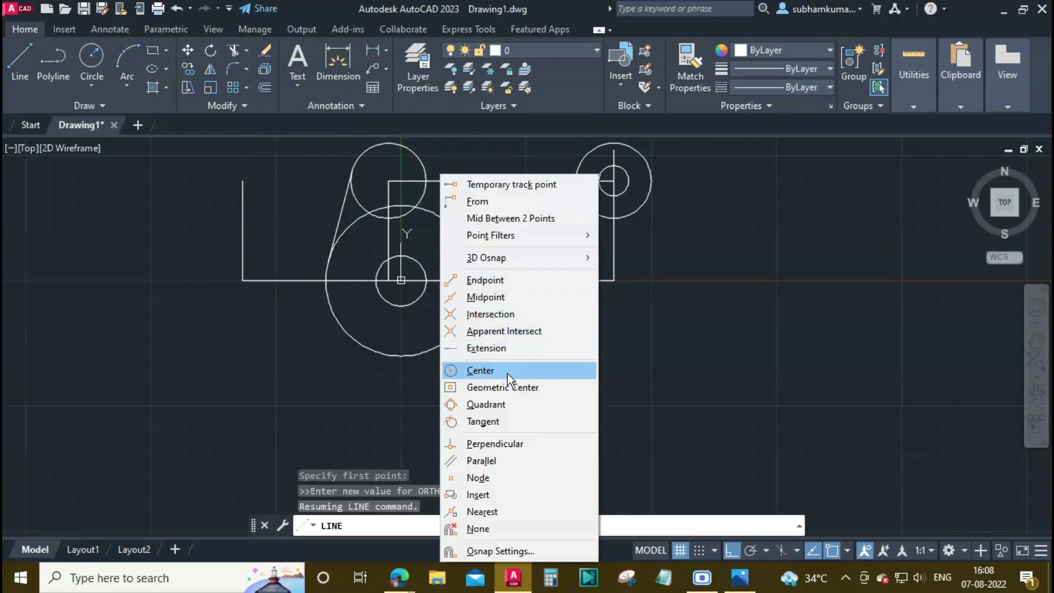
pyautogui.click(484, 421)
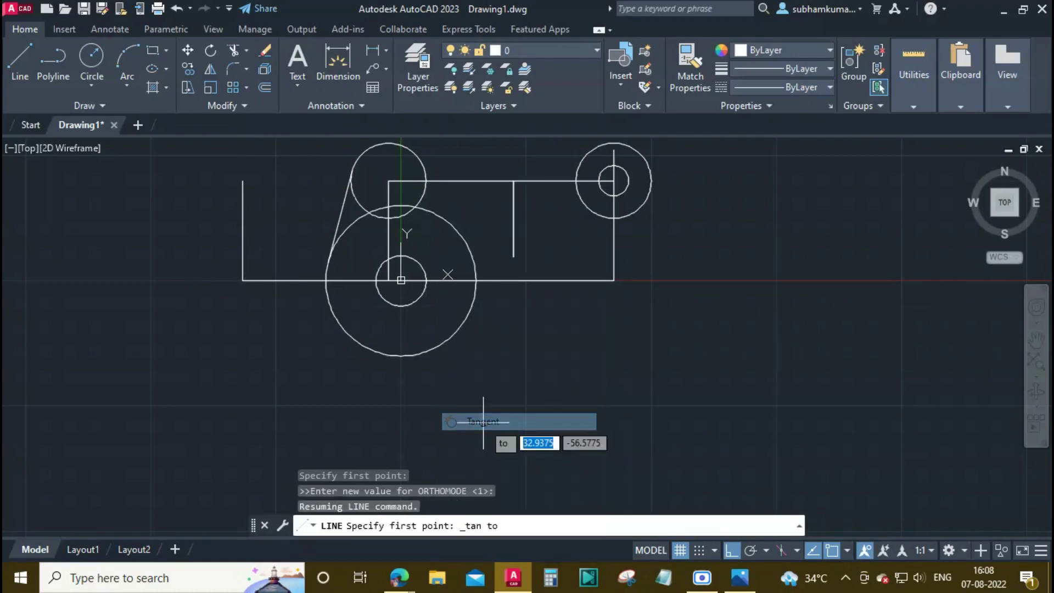
pyautogui.click(411, 149)
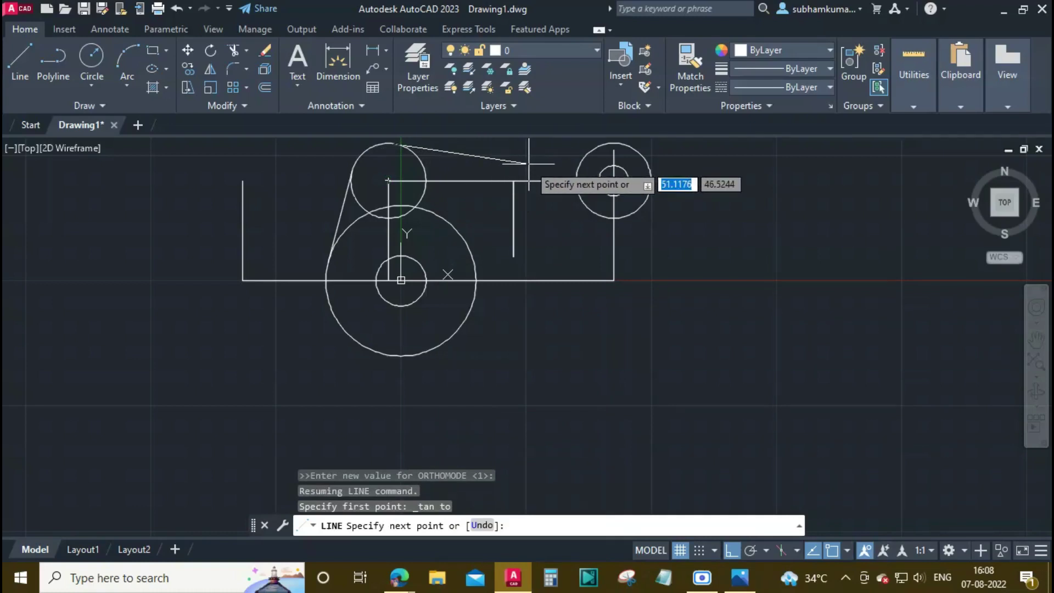
pyautogui.keyDown('shift'); pyautogui.rightClick(529, 163); pyautogui.keyUp('shift')
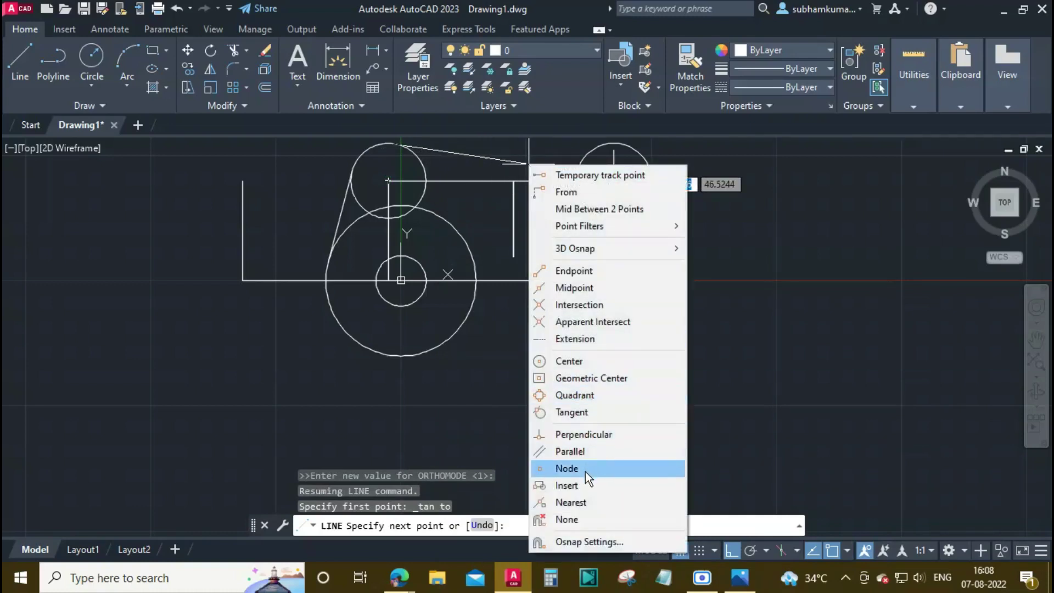
pyautogui.click(571, 412)
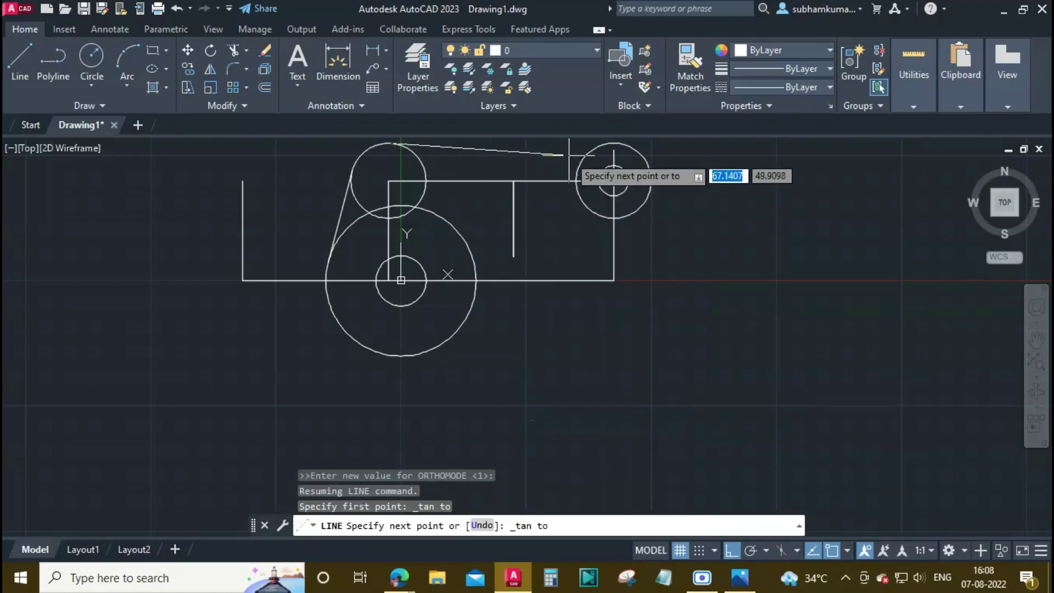
pyautogui.click(587, 153)
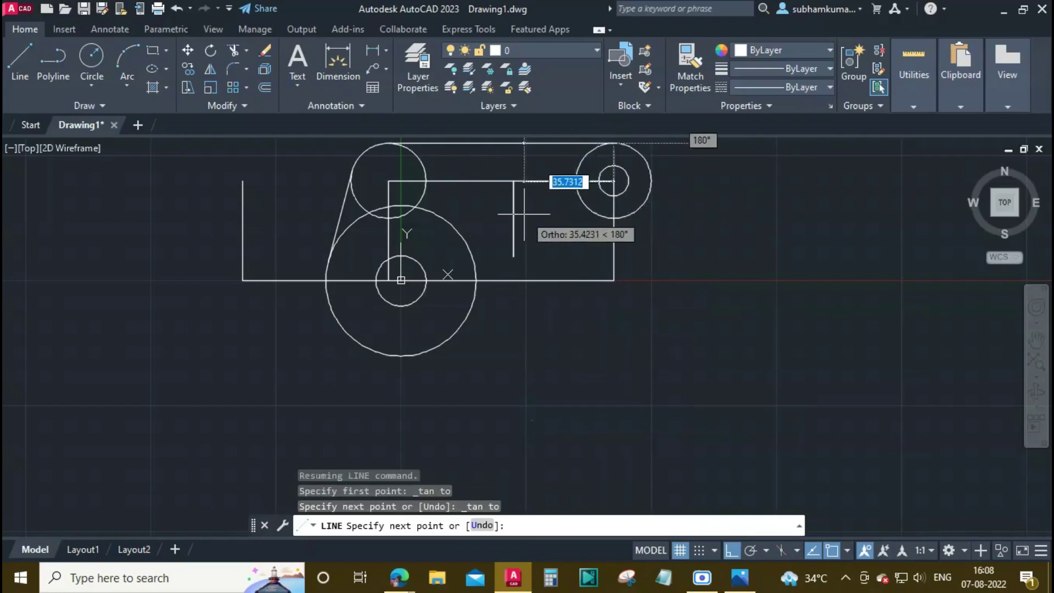
pyautogui.press('Escape')
pyautogui.moveTo(568, 138); pyautogui.dragTo(572, 174, button='middle')
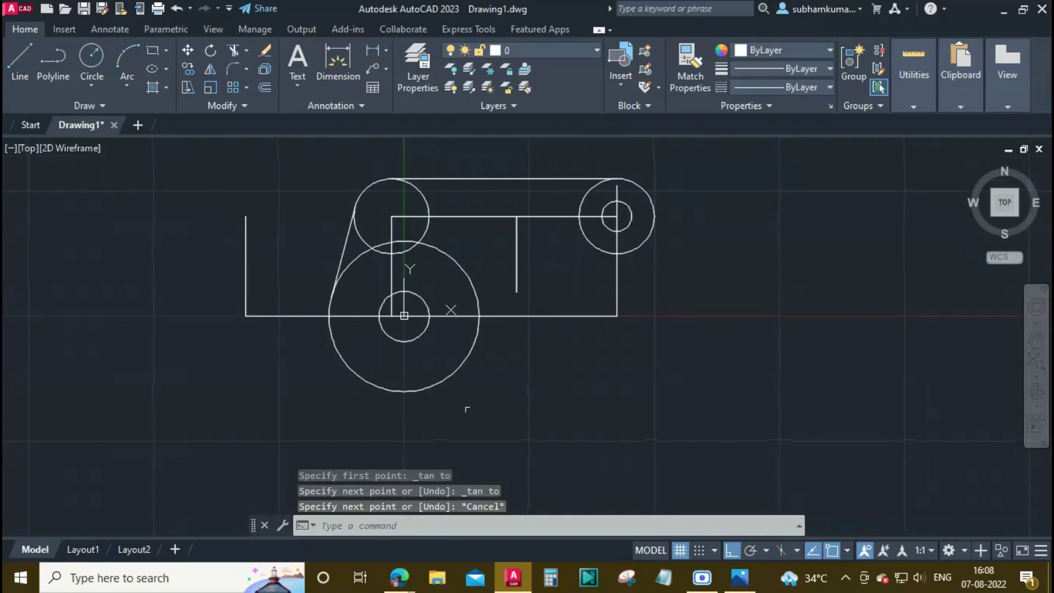
pyautogui.click(512, 579)
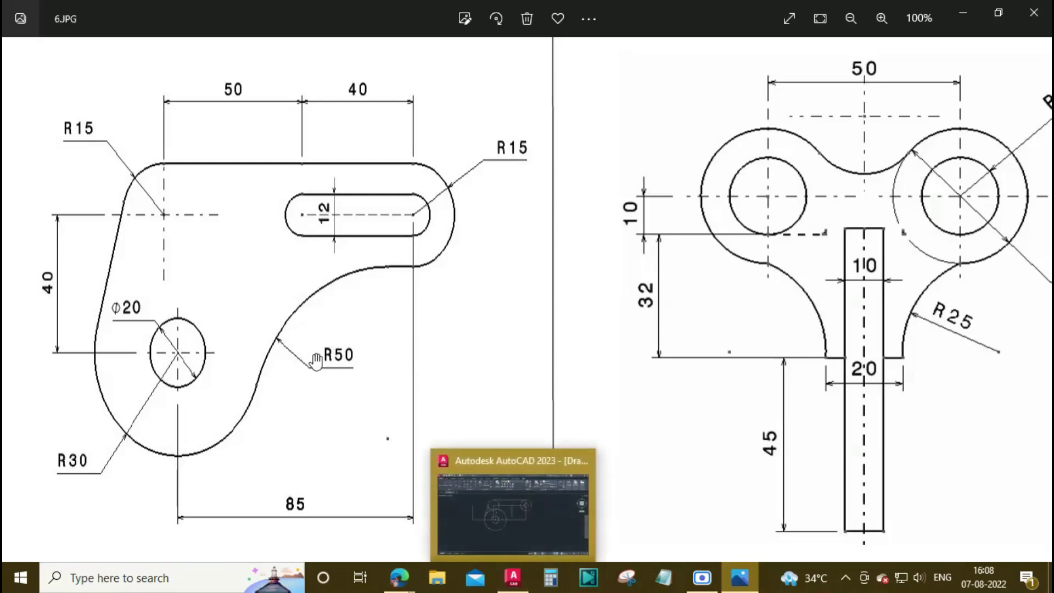
pyautogui.scroll(2, 390, 453)
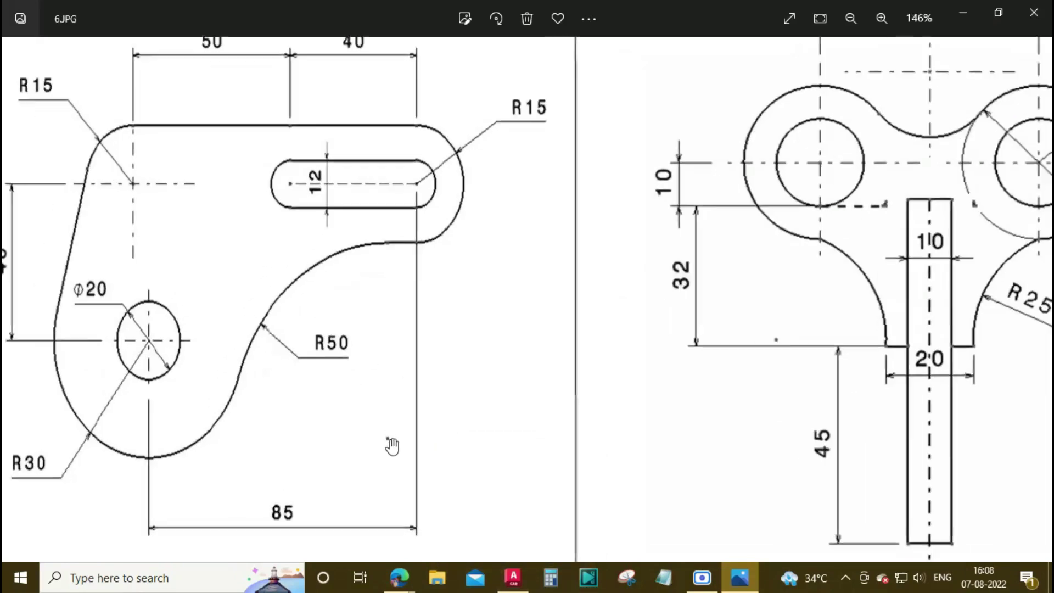
pyautogui.scroll(-3, 363, 368)
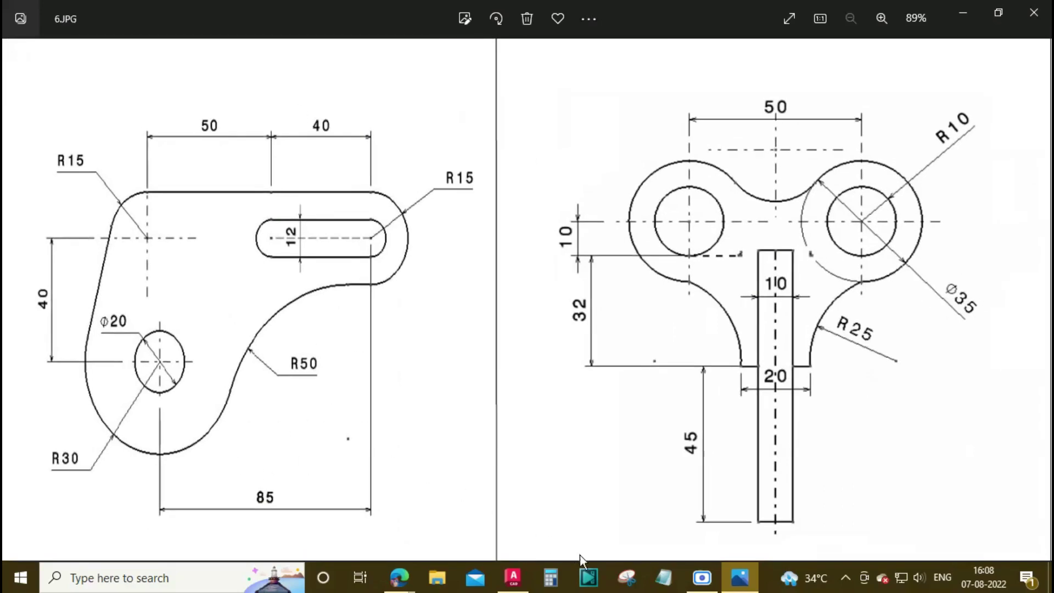
pyautogui.click(514, 580)
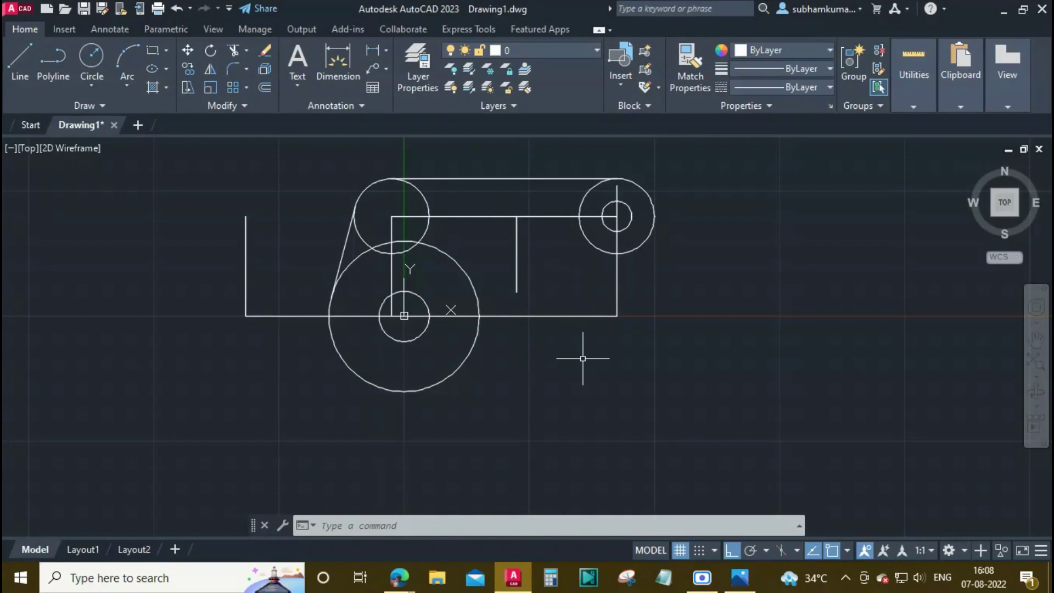
# Fillet the large circle to the right circle with an R50 arc, then view 6.JPG.
pyautogui.write('f')
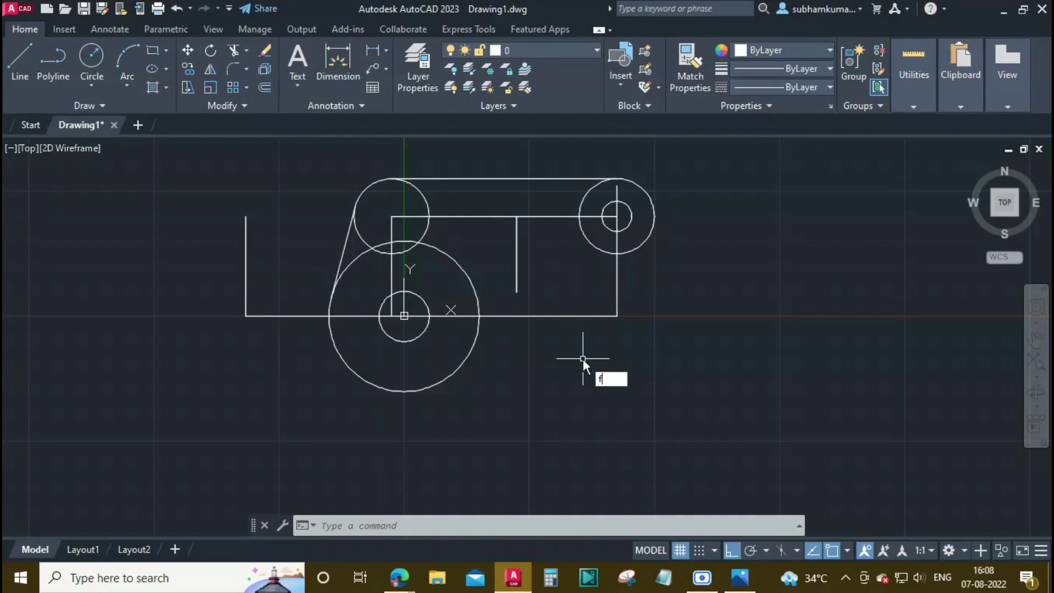
pyautogui.press('Return')
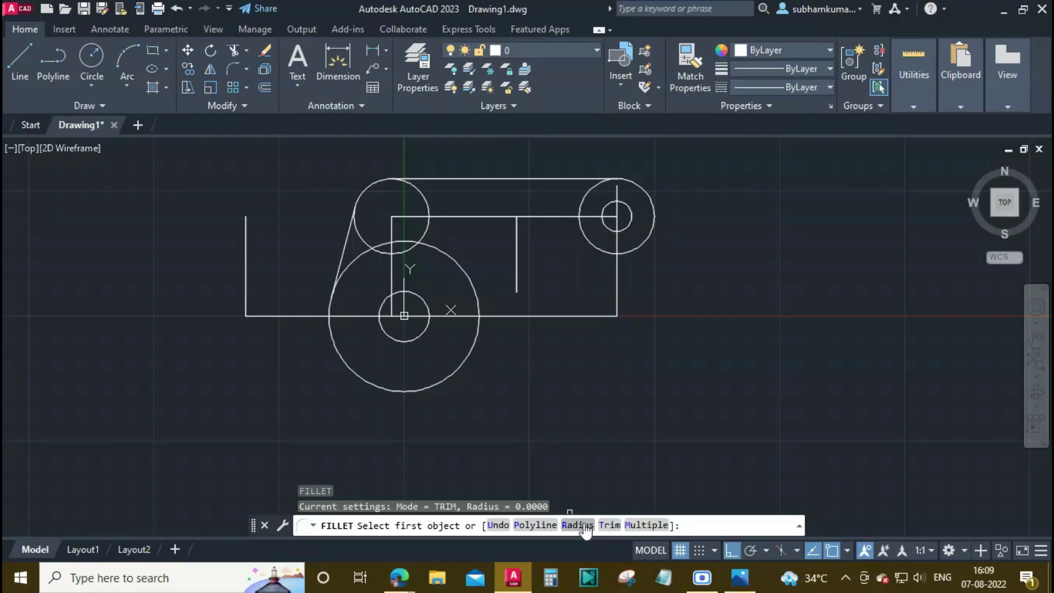
pyautogui.click(586, 526)
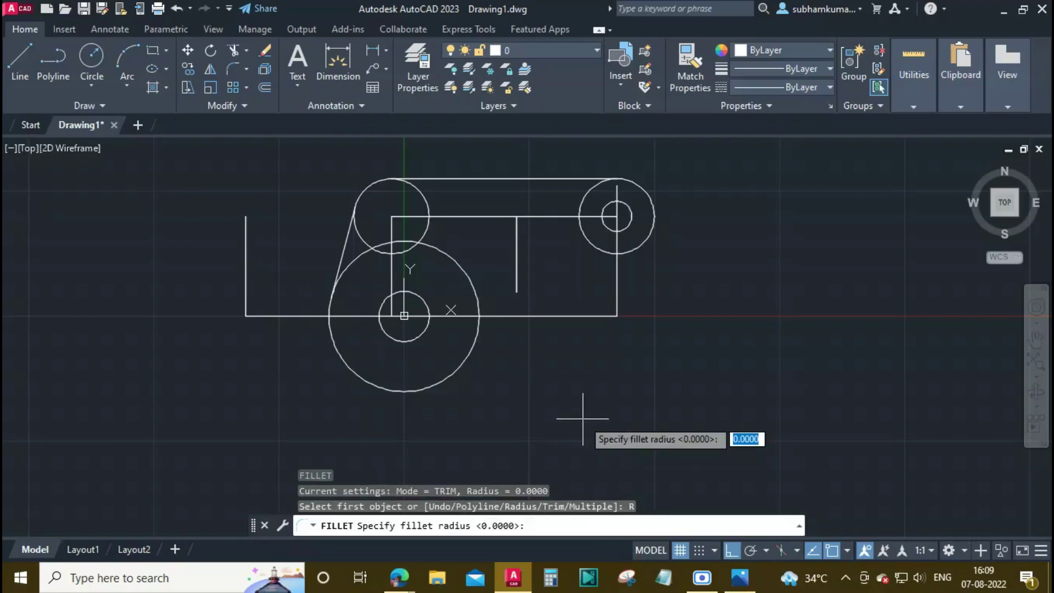
pyautogui.write('50')
pyautogui.press('Return')
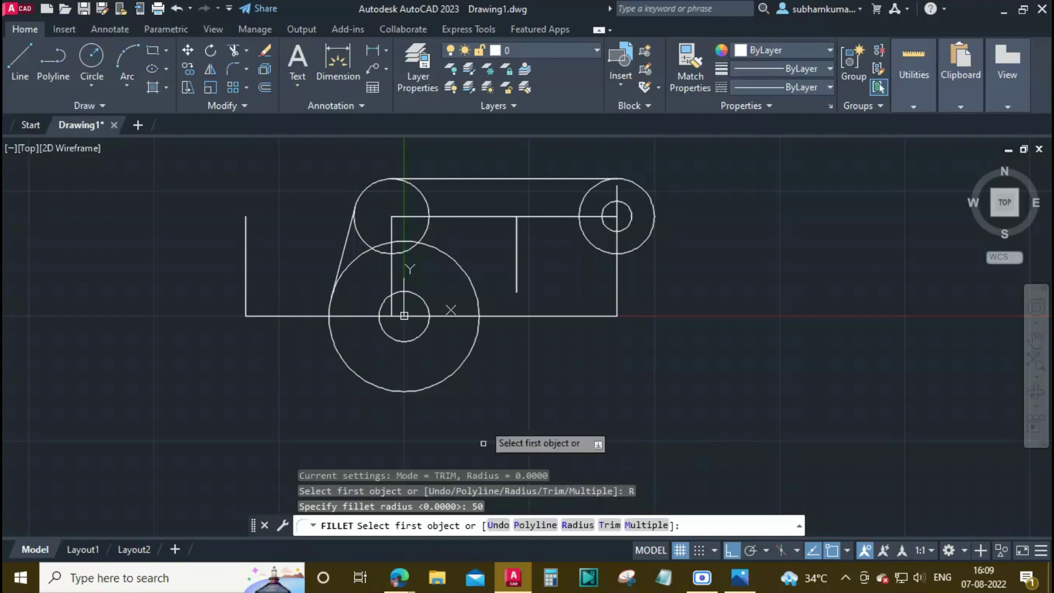
pyautogui.click(475, 346)
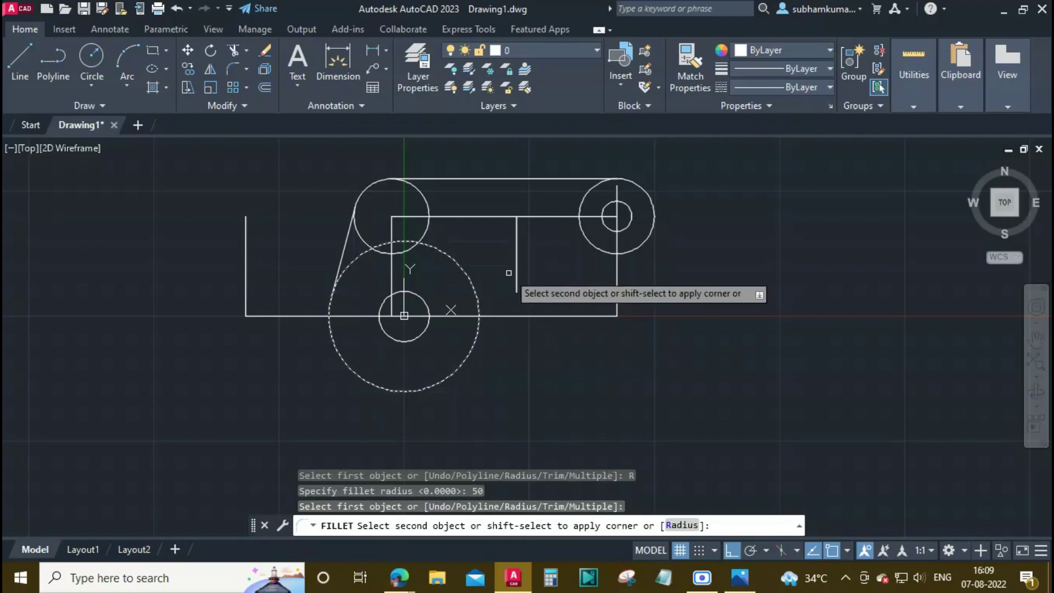
pyautogui.click(629, 252)
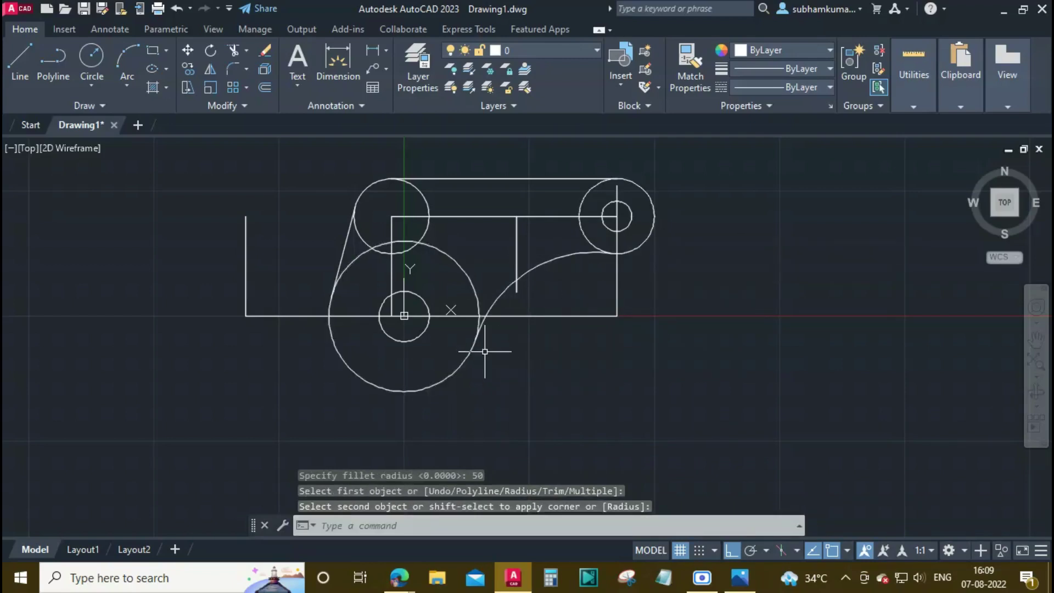
pyautogui.click(514, 579)
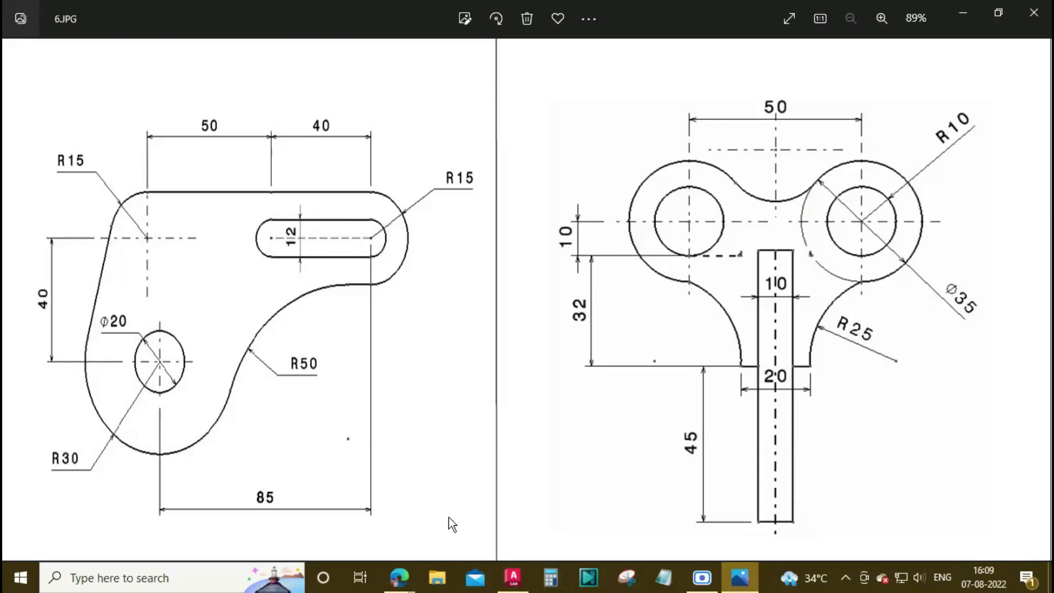
# Back in AutoCAD, add a radius 6 circle where the construction lines meet.
pyautogui.click(511, 580)
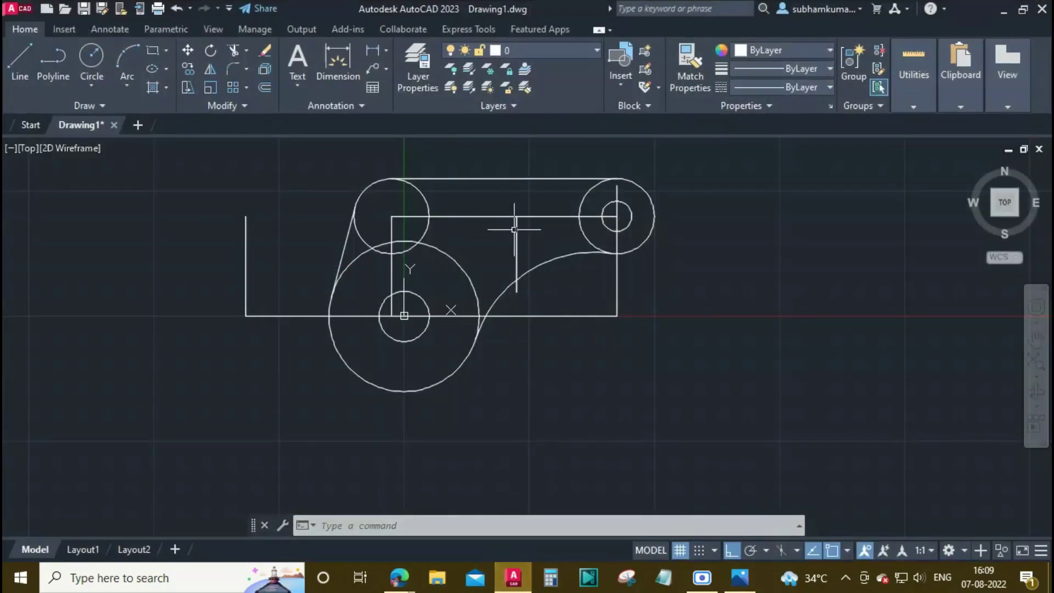
pyautogui.write('c')
pyautogui.press('Return')
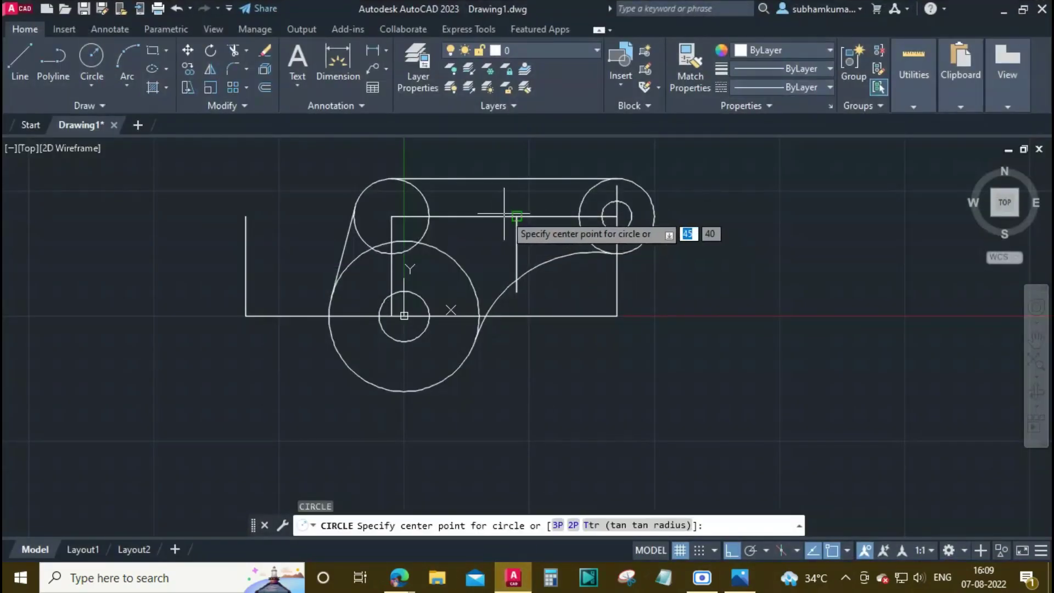
pyautogui.click(517, 216)
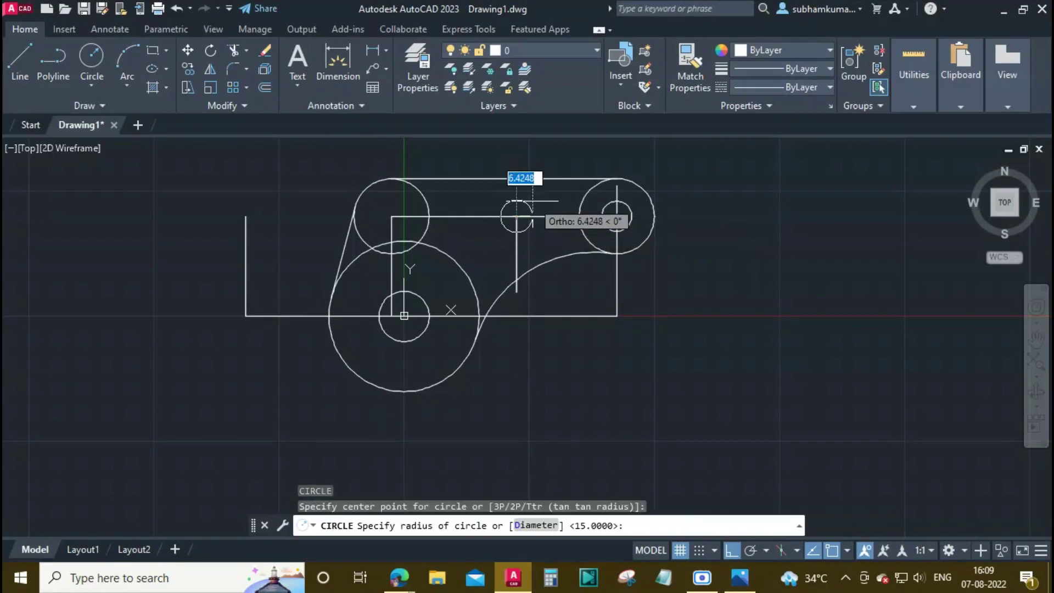
pyautogui.write('6')
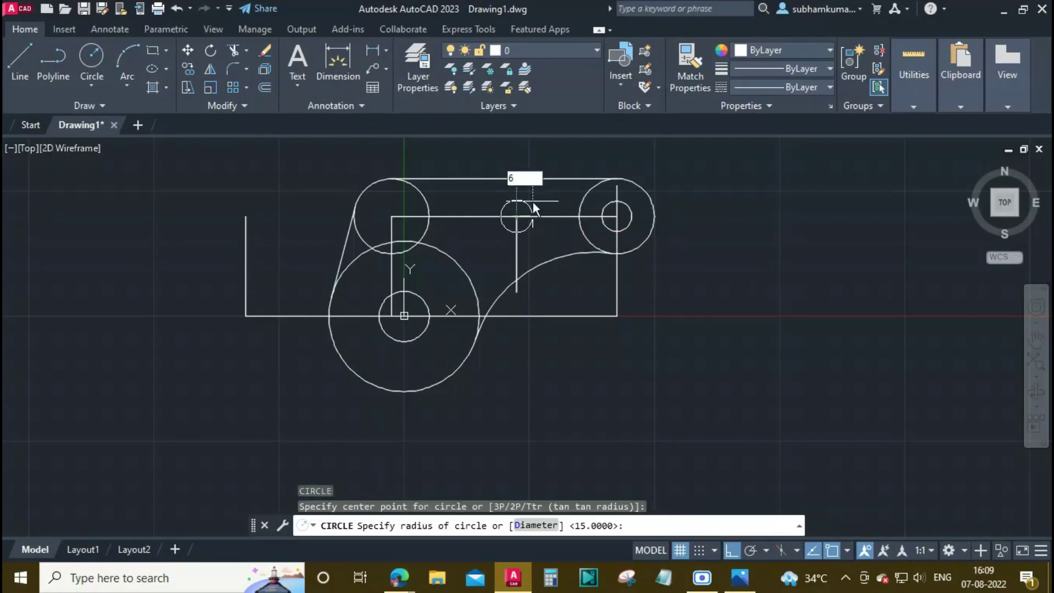
pyautogui.press('Return')
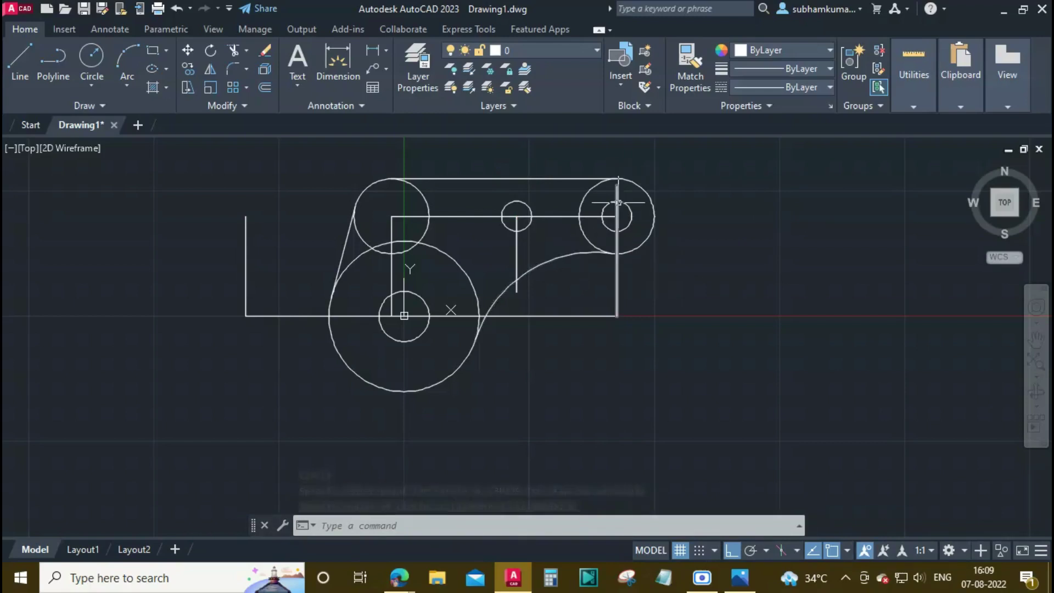
# Draw two 40-unit lines leftward from the top and bottom of the right slot circle.
pyautogui.write('l')
pyautogui.press('Return')
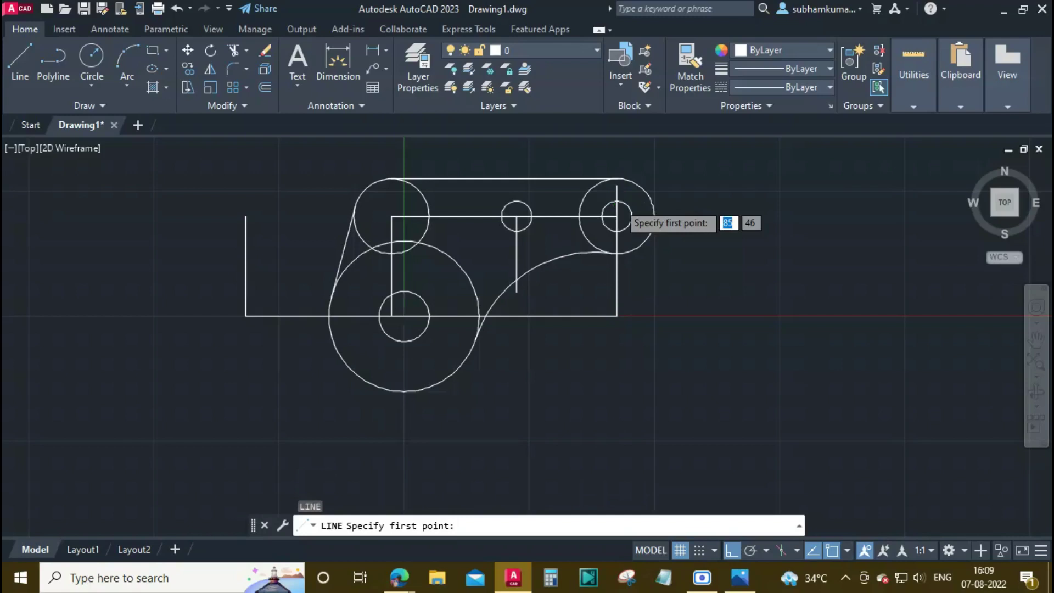
pyautogui.scroll(5, 626, 182)
pyautogui.scroll(-3, 549, 231)
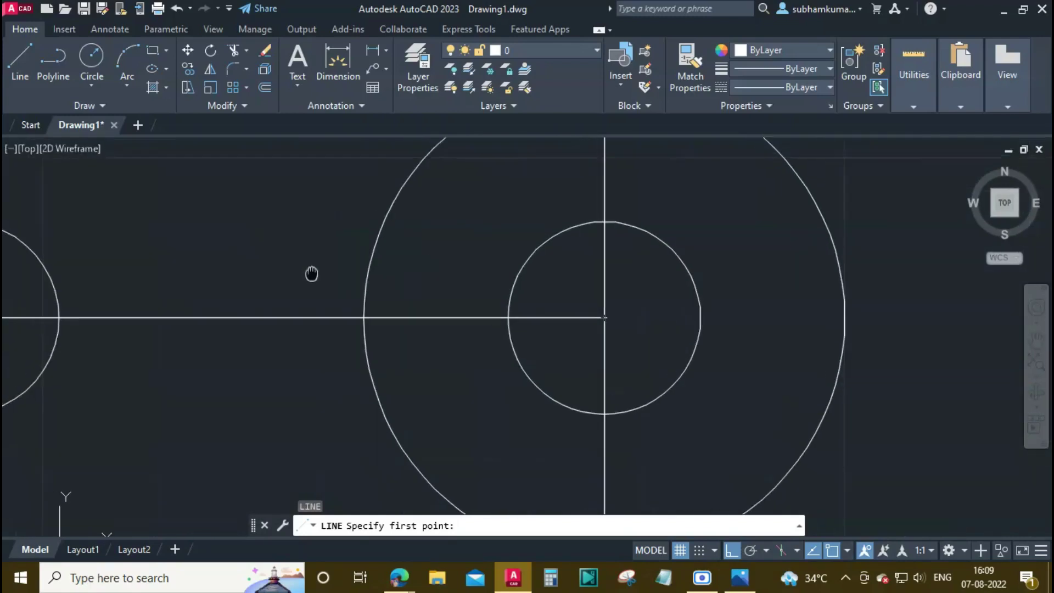
pyautogui.moveTo(313, 272)
pyautogui.mouseDown(button='middle')
pyautogui.moveTo(459, 283)
pyautogui.moveTo(655, 269)
pyautogui.mouseUp(button='middle')
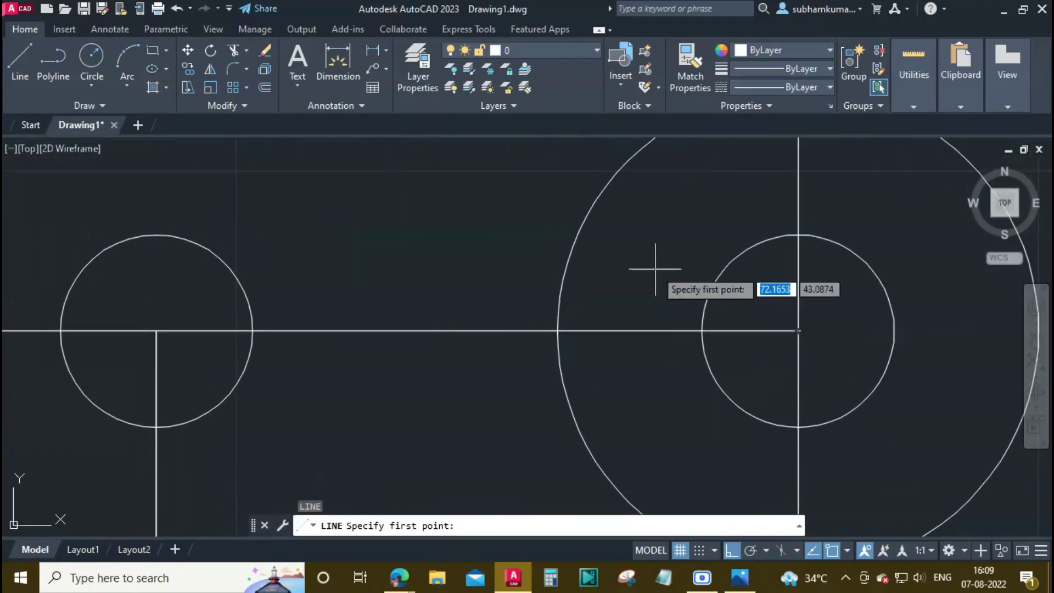
pyautogui.click(798, 235)
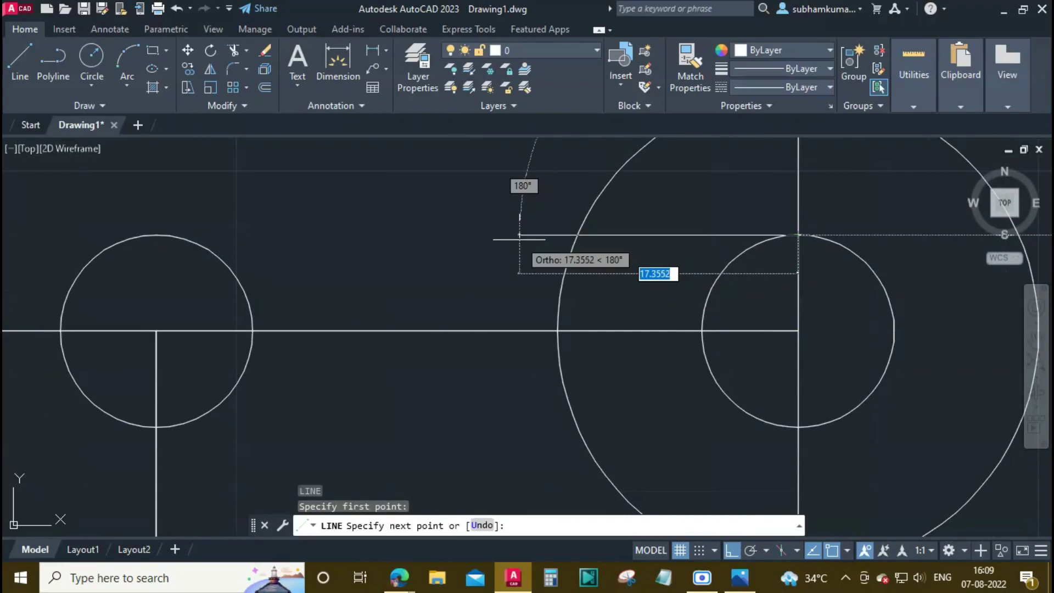
pyautogui.write('40')
pyautogui.press('Return')
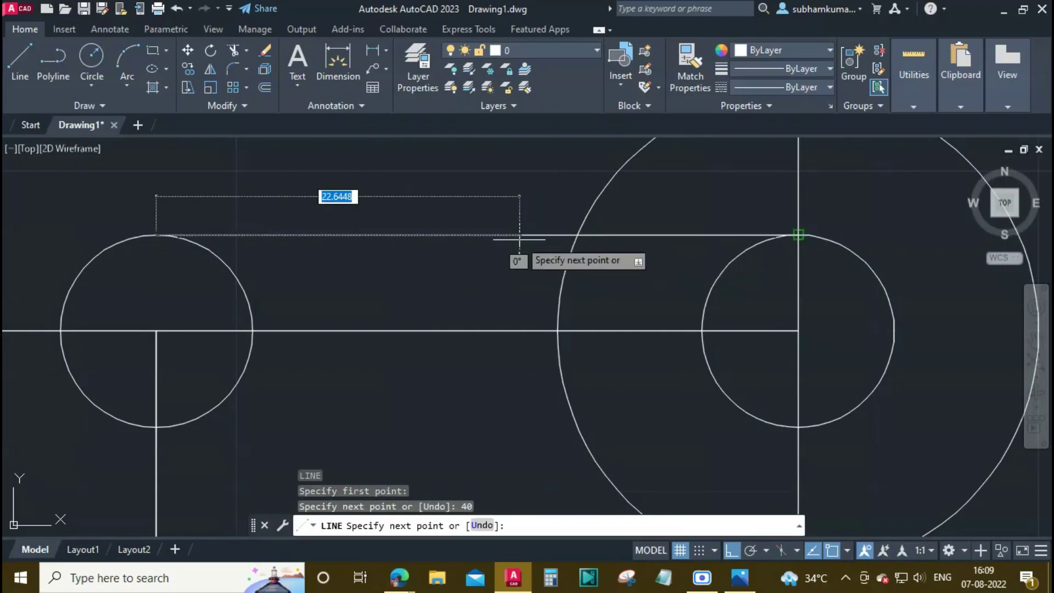
pyautogui.press('Escape')
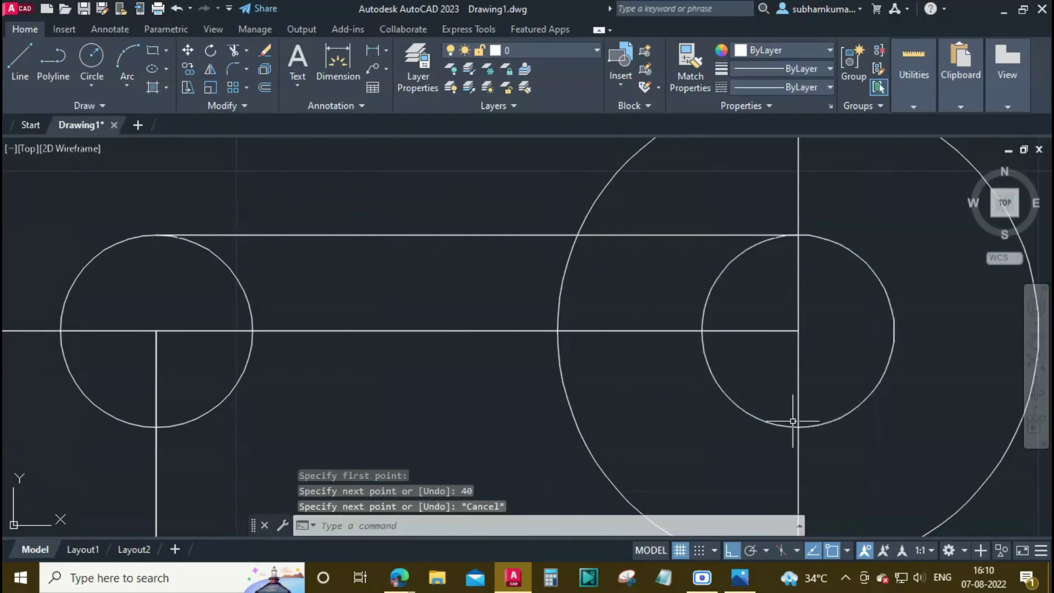
pyautogui.press('Return')
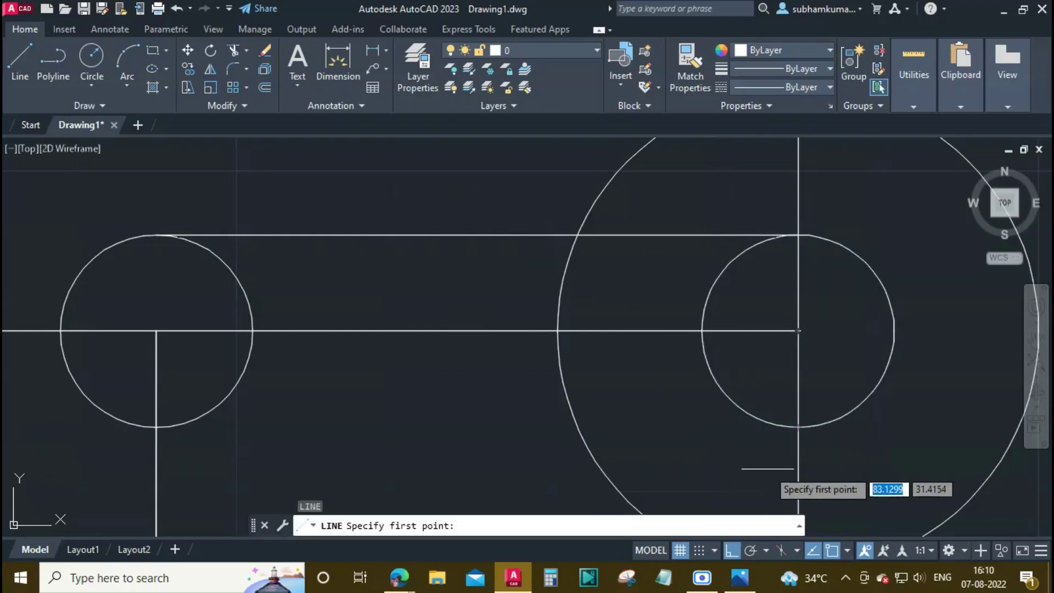
pyautogui.click(798, 426)
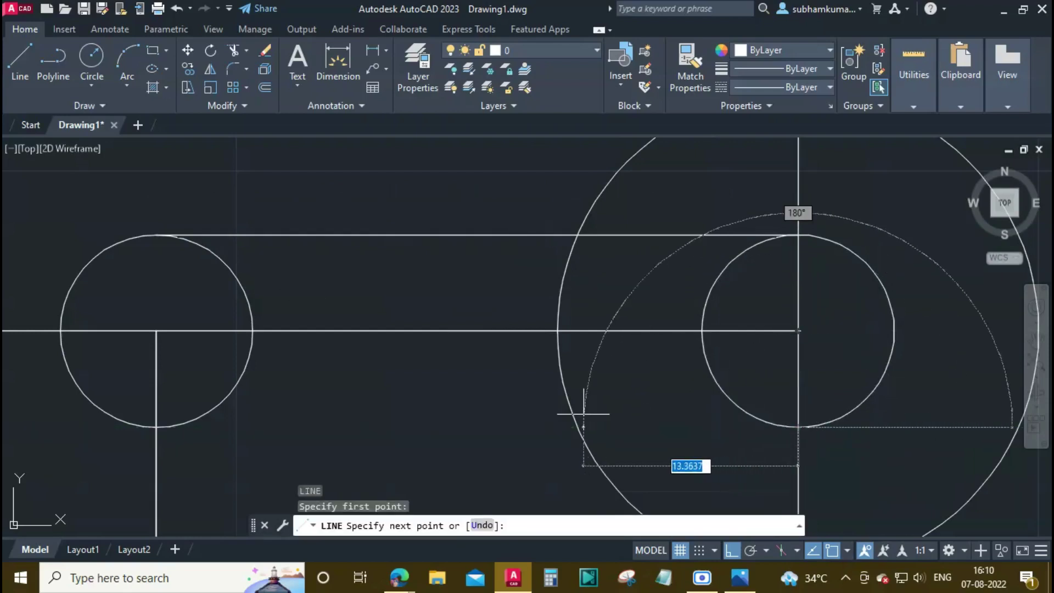
pyautogui.write('40')
pyautogui.press('Return')
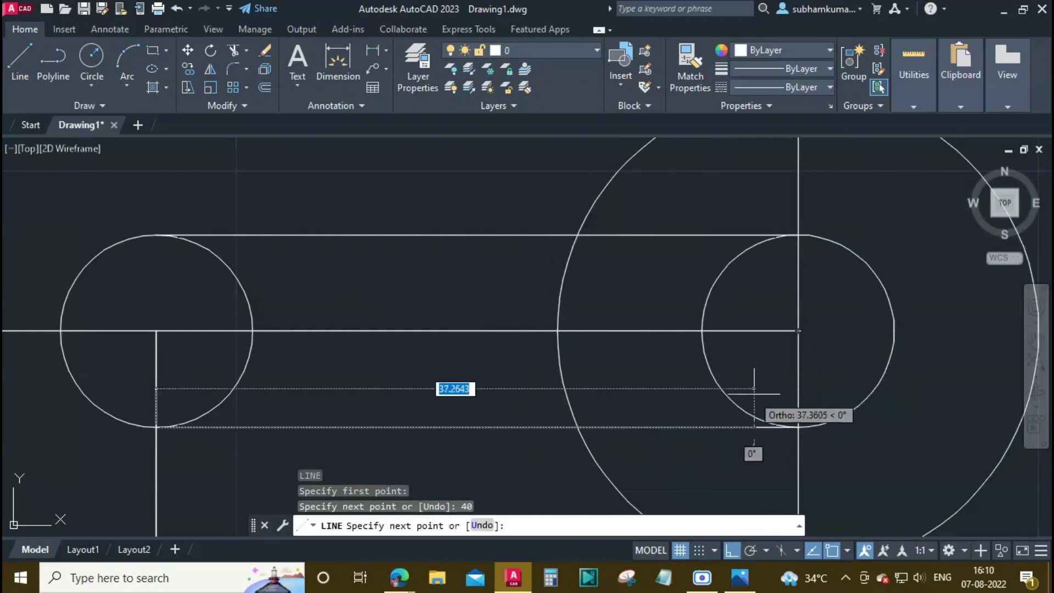
pyautogui.press('Escape')
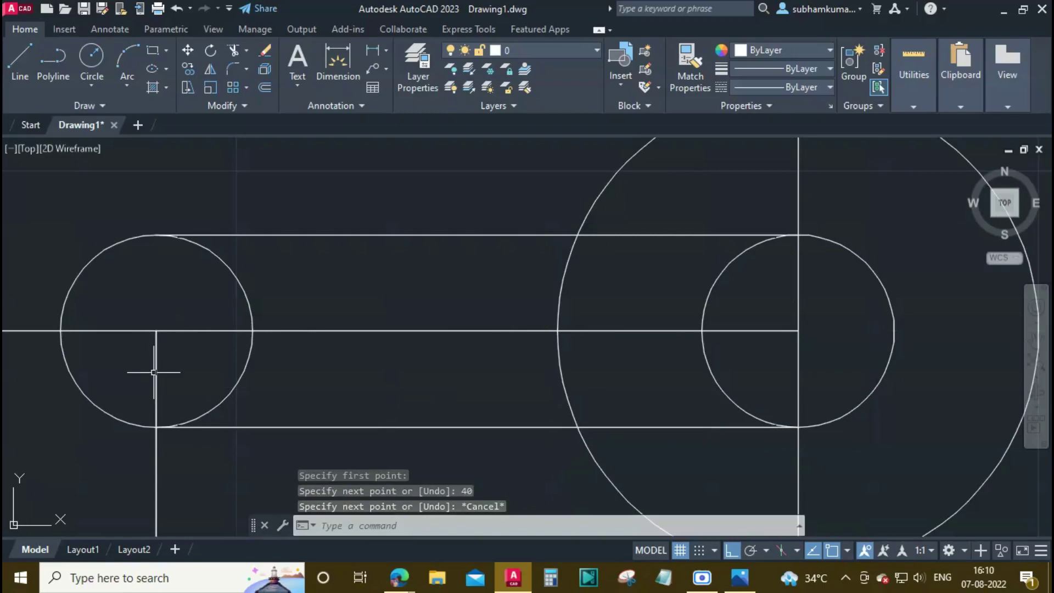
# Glance at the 6.JPG reference image and return to the bracket drawing.
pyautogui.click(511, 581)
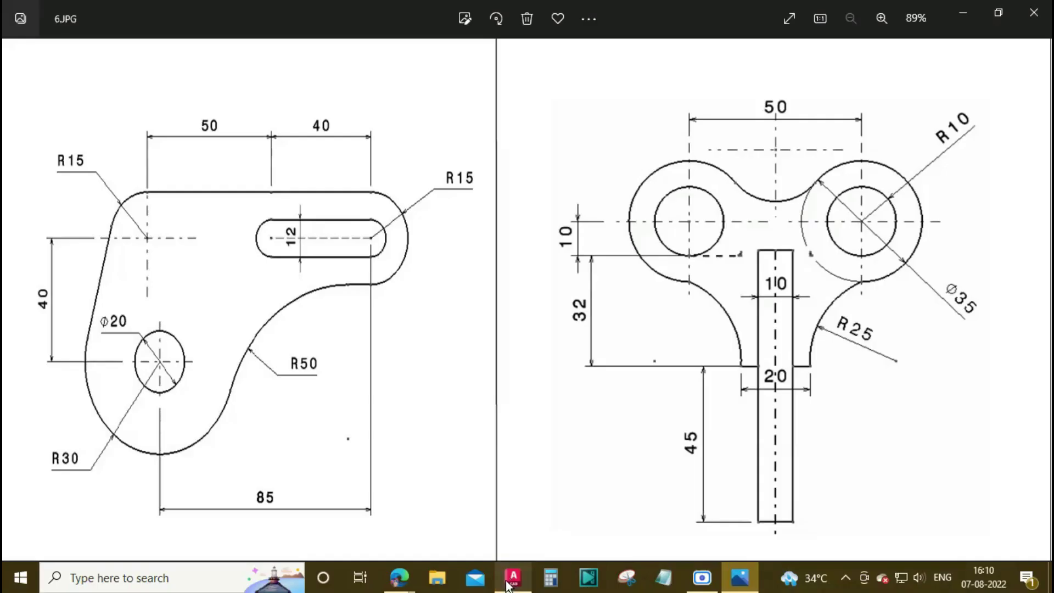
pyautogui.click(511, 581)
pyautogui.scroll(-3, 564, 365)
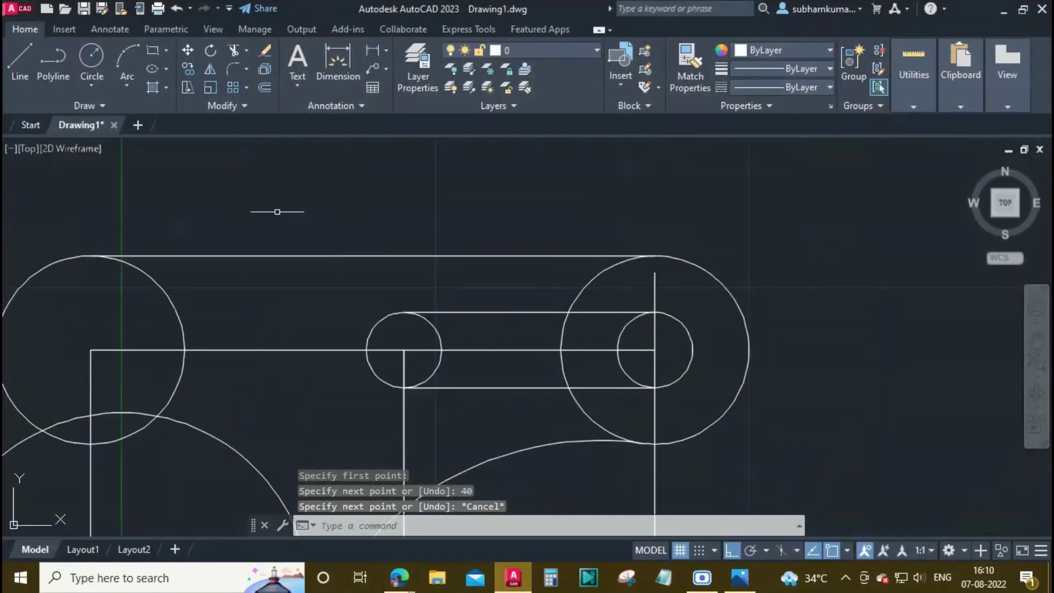
# Erase the left vertical, bottom-left and bottom horizontal construction lines.
pyautogui.scroll(-3, 234, 329)
pyautogui.moveTo(230, 334); pyautogui.dragTo(466, 220, button='middle')
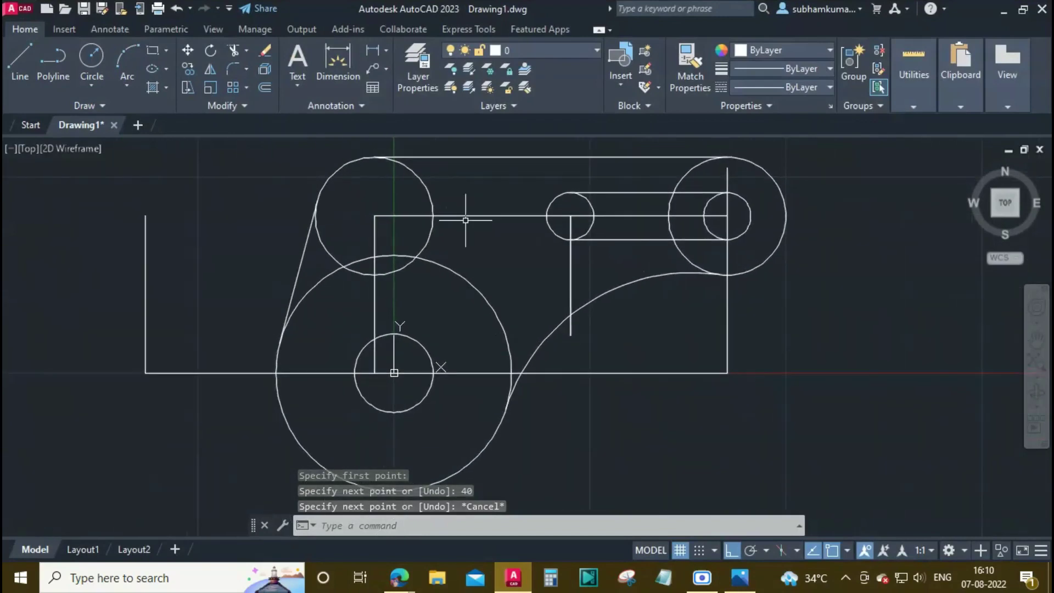
pyautogui.click(148, 306)
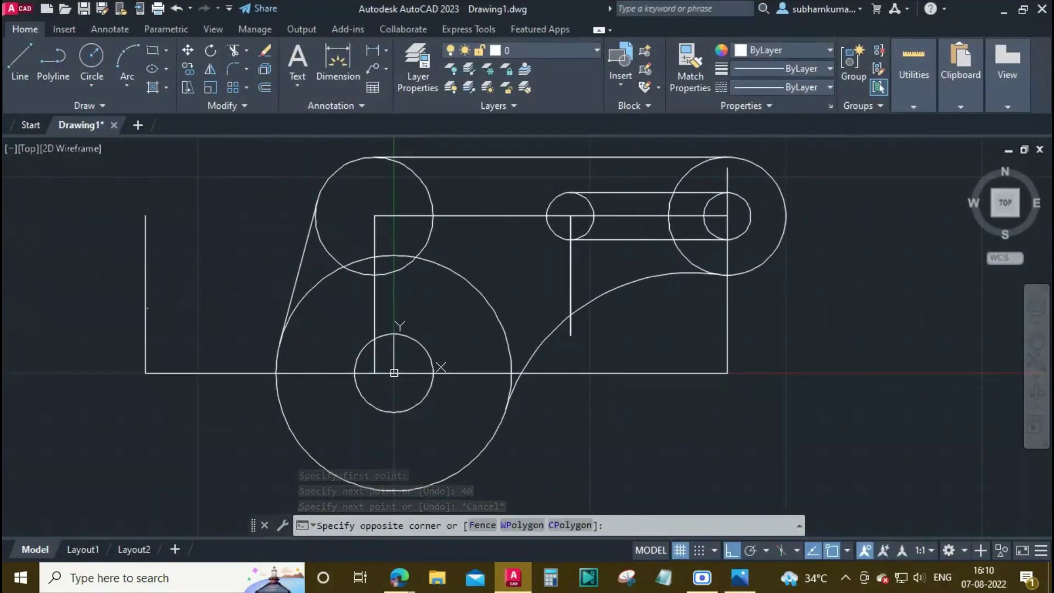
pyautogui.click(181, 282)
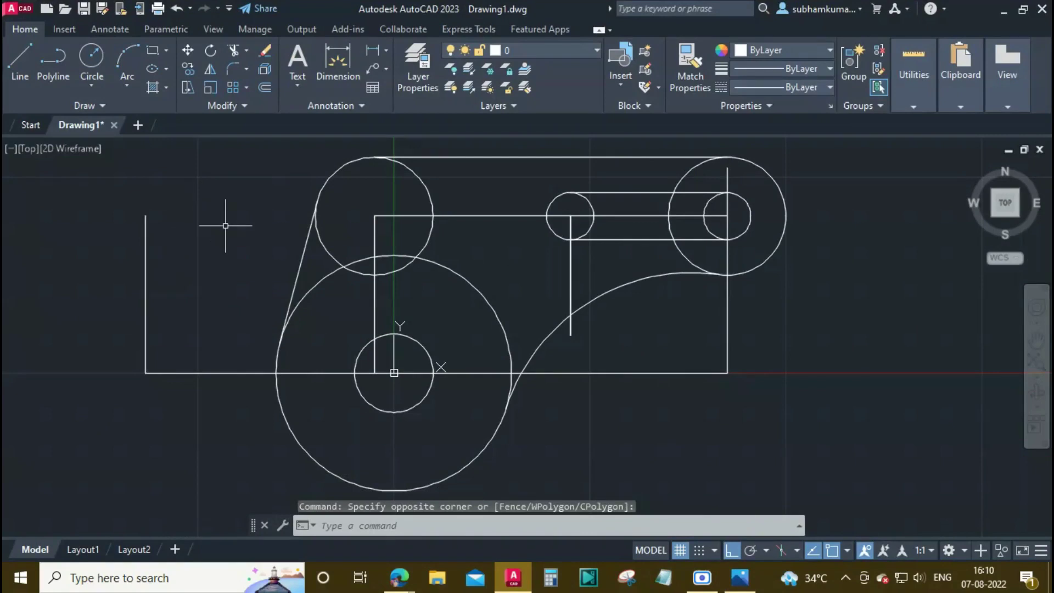
pyautogui.moveTo(225, 225); pyautogui.dragTo(220, 420)
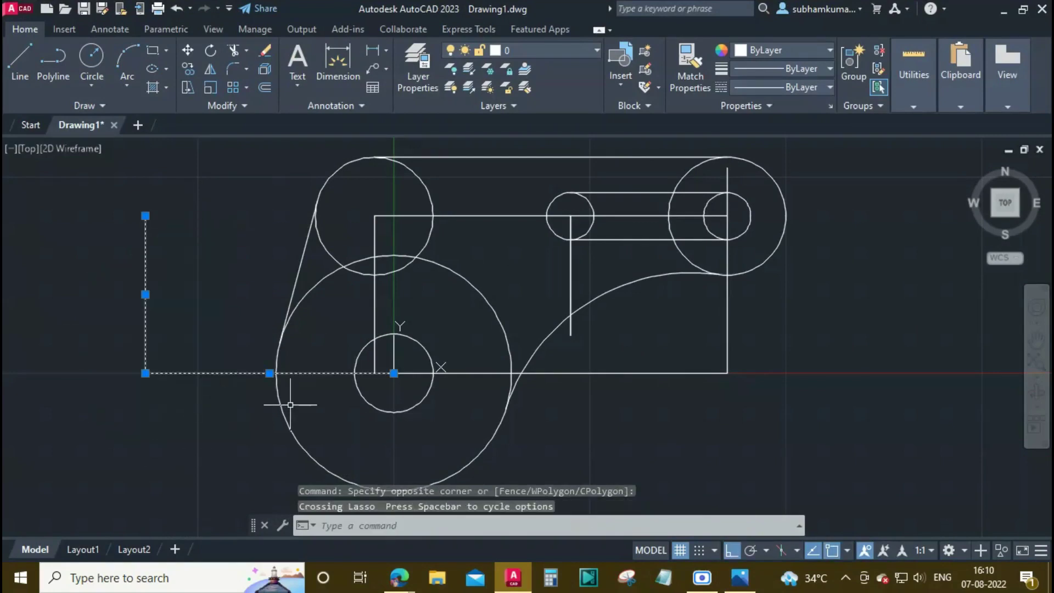
pyautogui.press('Delete')
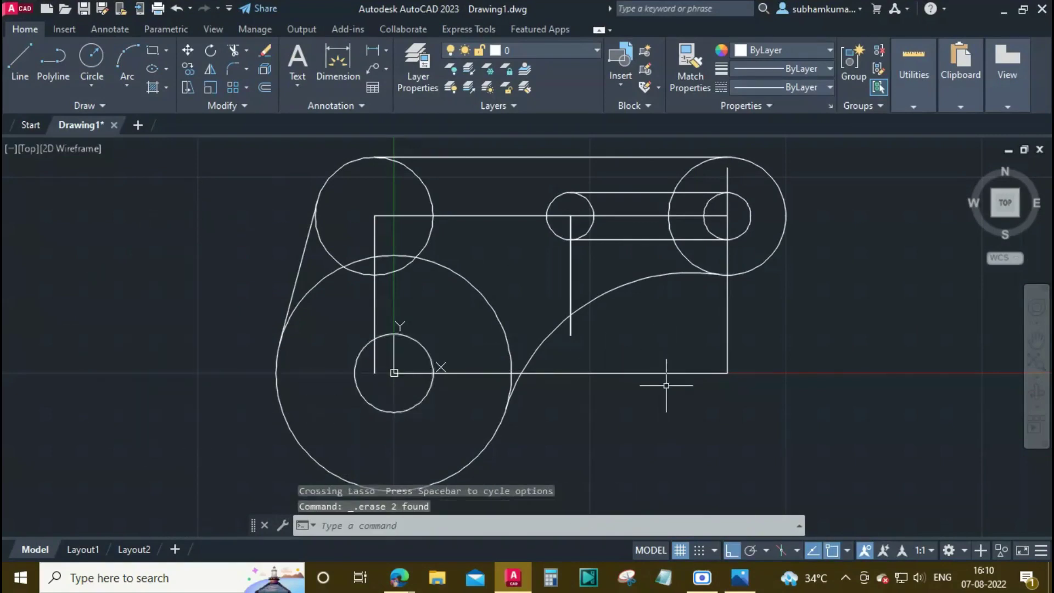
pyautogui.click(666, 373)
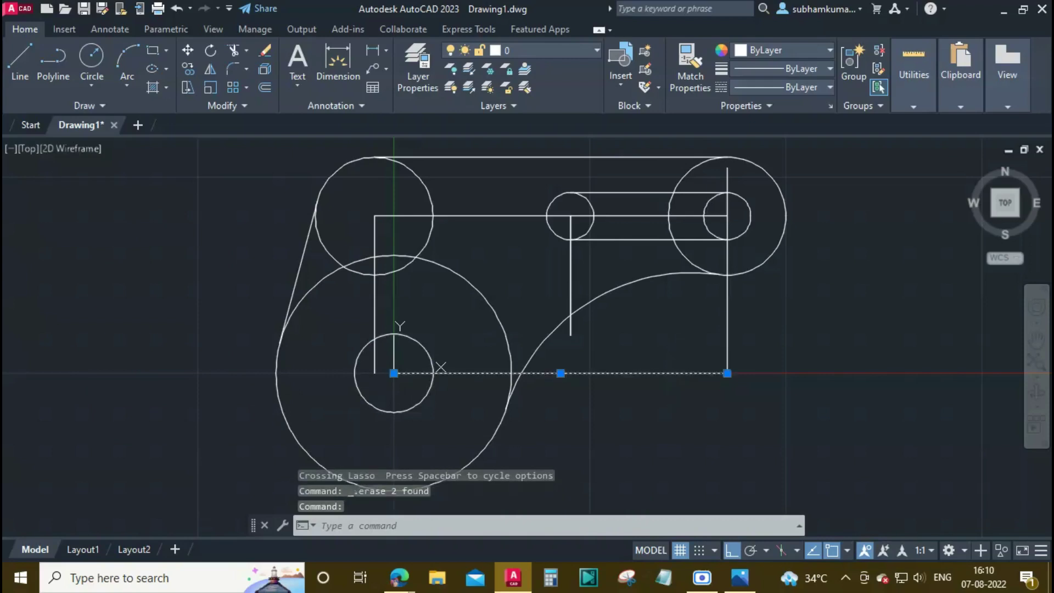
pyautogui.press('Delete')
# Erase the right vertical, slot centre line, upper horizontal and remaining vertical construction lines.
pyautogui.click(727, 326)
pyautogui.press('Delete')
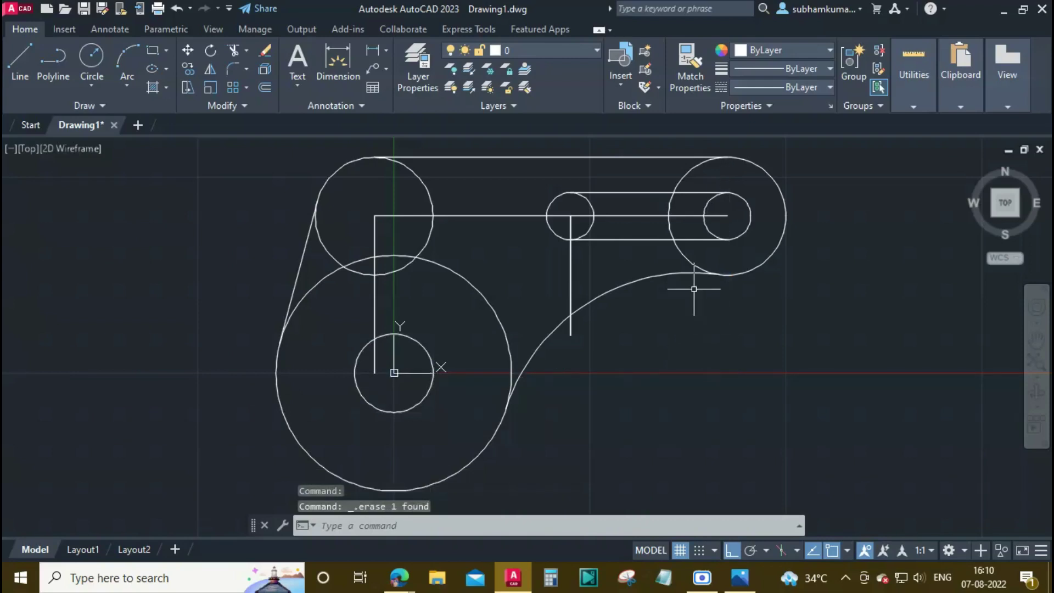
pyautogui.click(641, 216)
pyautogui.press('Delete')
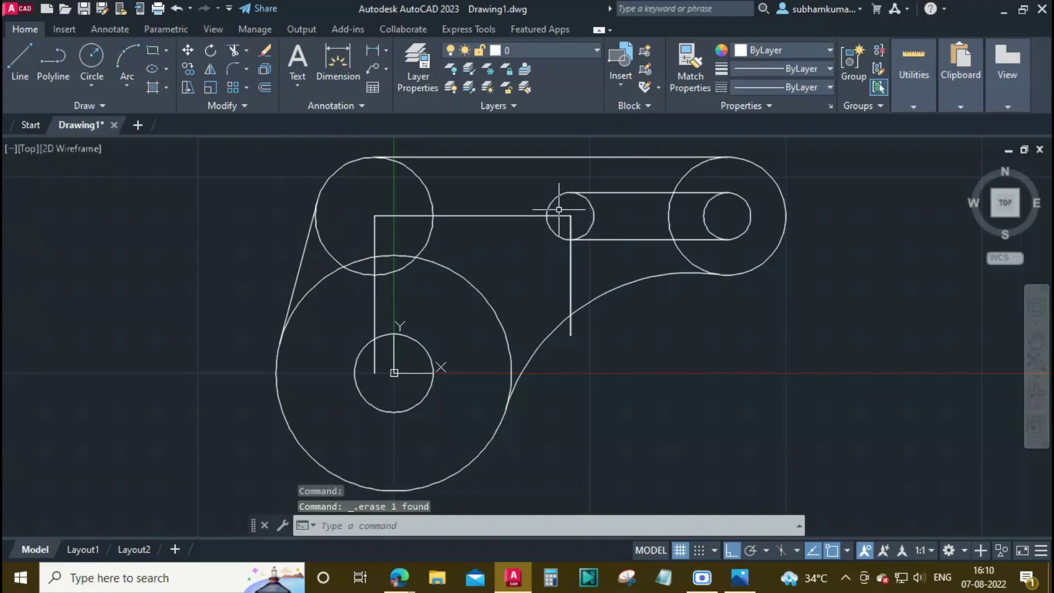
pyautogui.click(563, 215)
pyautogui.press('Delete')
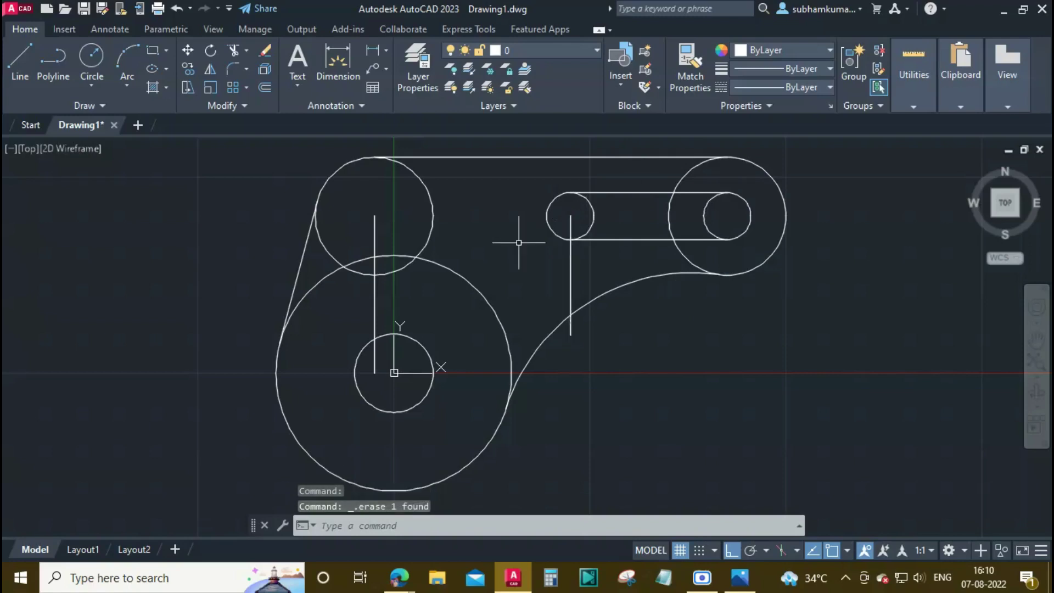
pyautogui.click(374, 242)
pyautogui.press('Delete')
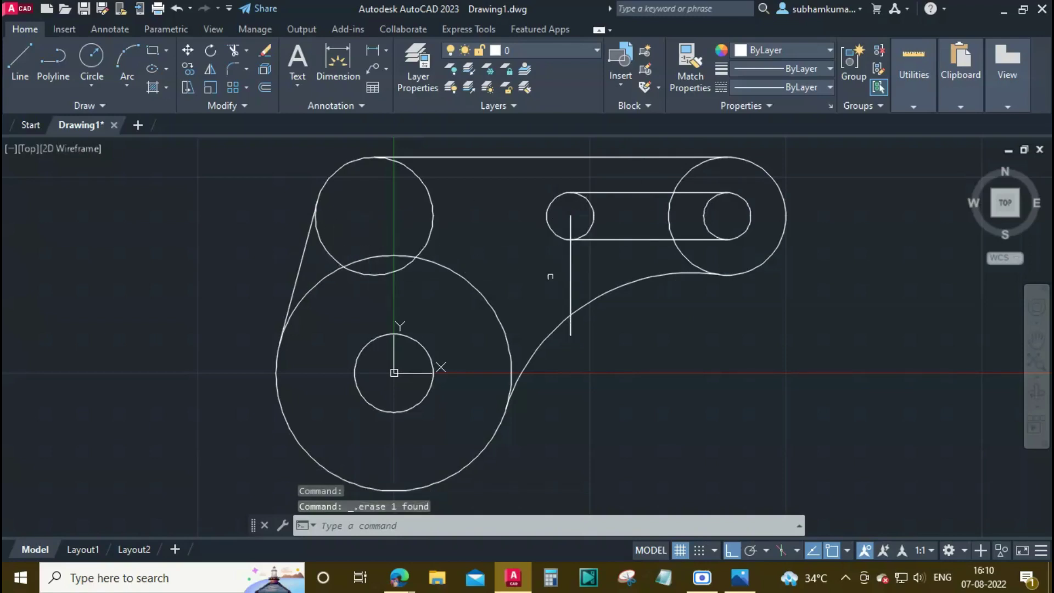
pyautogui.click(570, 278)
pyautogui.press('Delete')
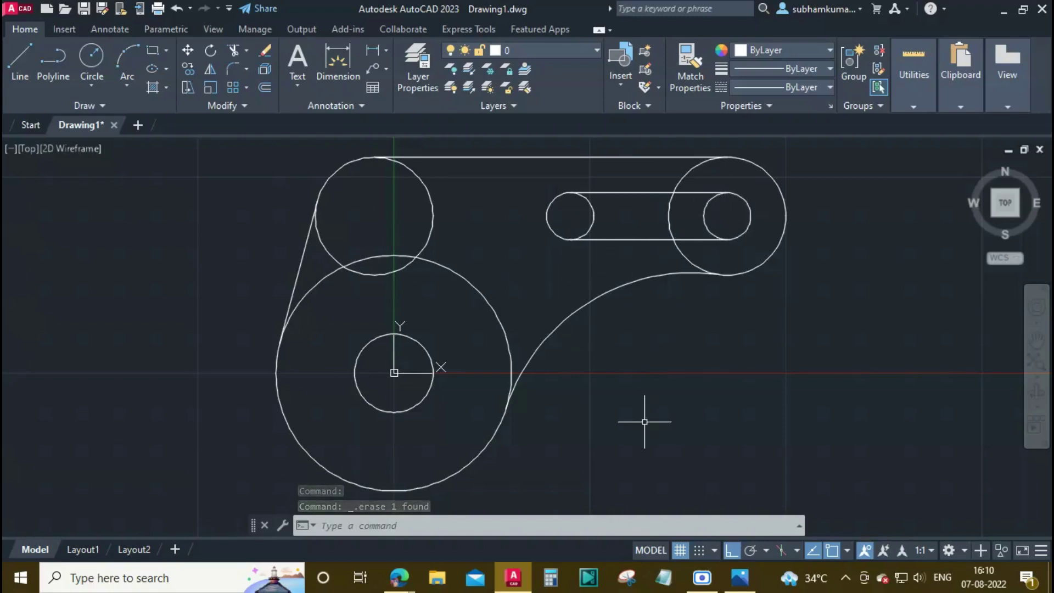
# Trim the inner arcs of the upper-left, large, slot and right circles into one continuous outline.
pyautogui.write('tr')
pyautogui.press('Return')
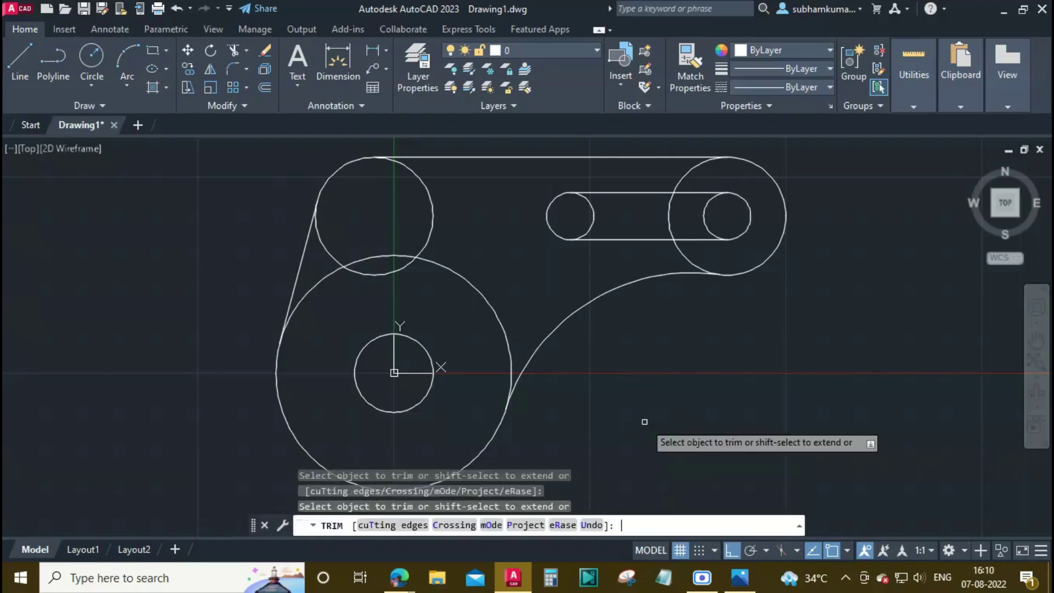
pyautogui.click(331, 252)
pyautogui.click(422, 249)
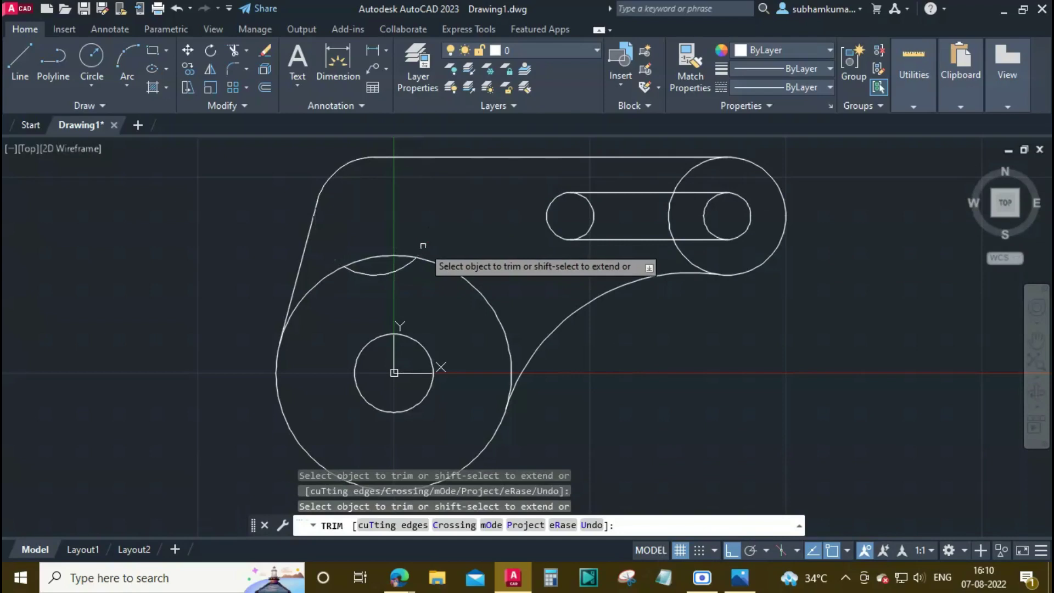
pyautogui.click(374, 275)
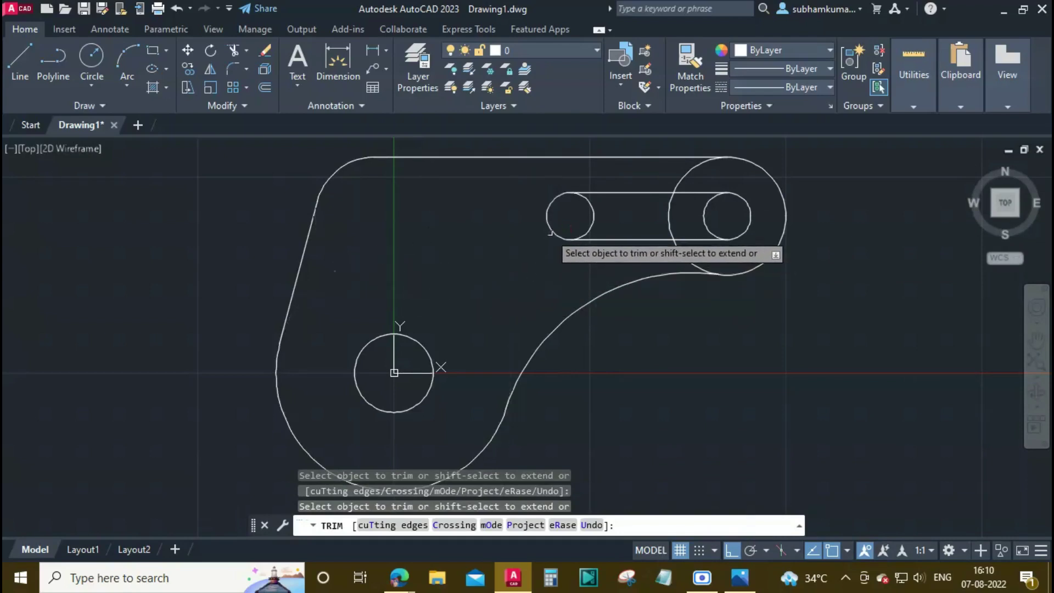
pyautogui.click(587, 227)
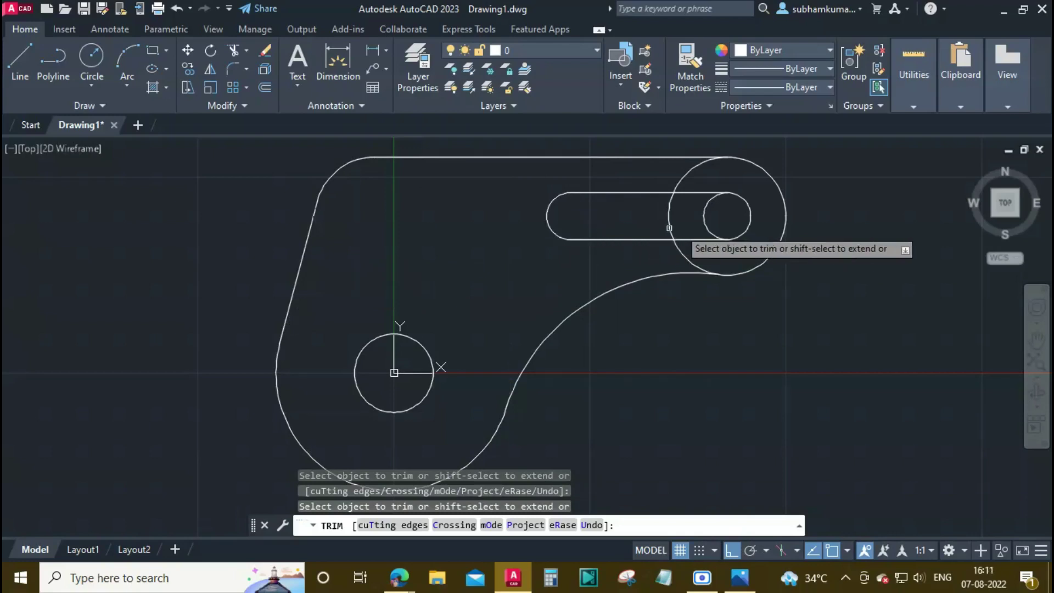
pyautogui.click(704, 220)
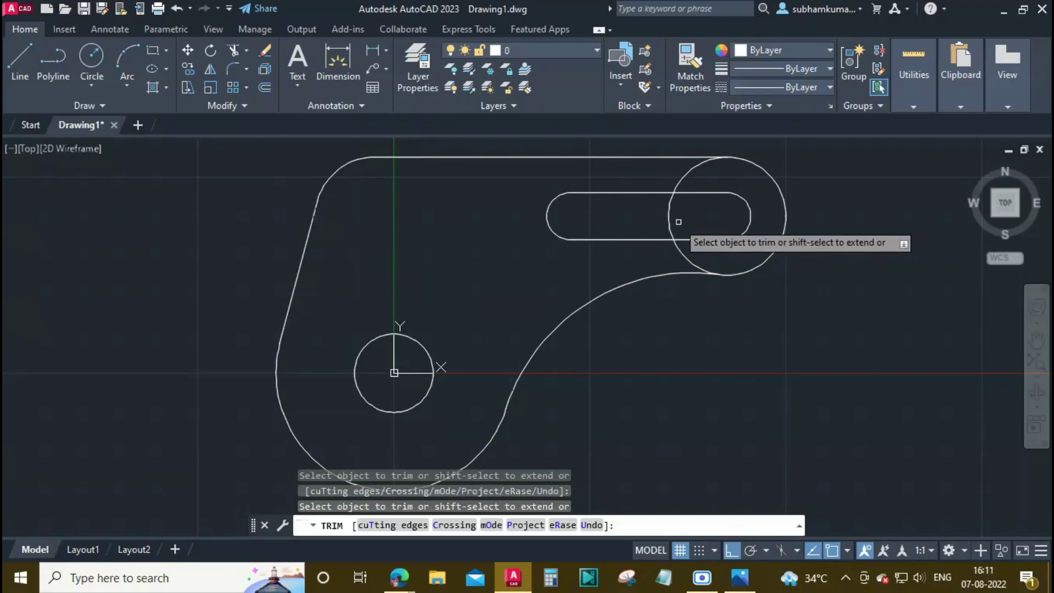
pyautogui.click(668, 219)
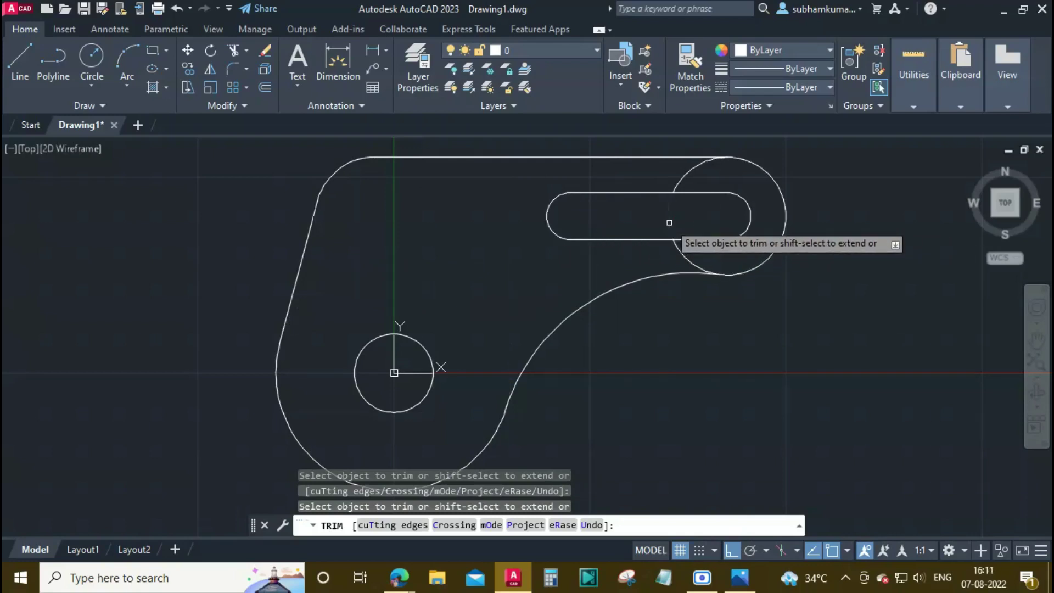
pyautogui.click(680, 175)
pyautogui.click(690, 259)
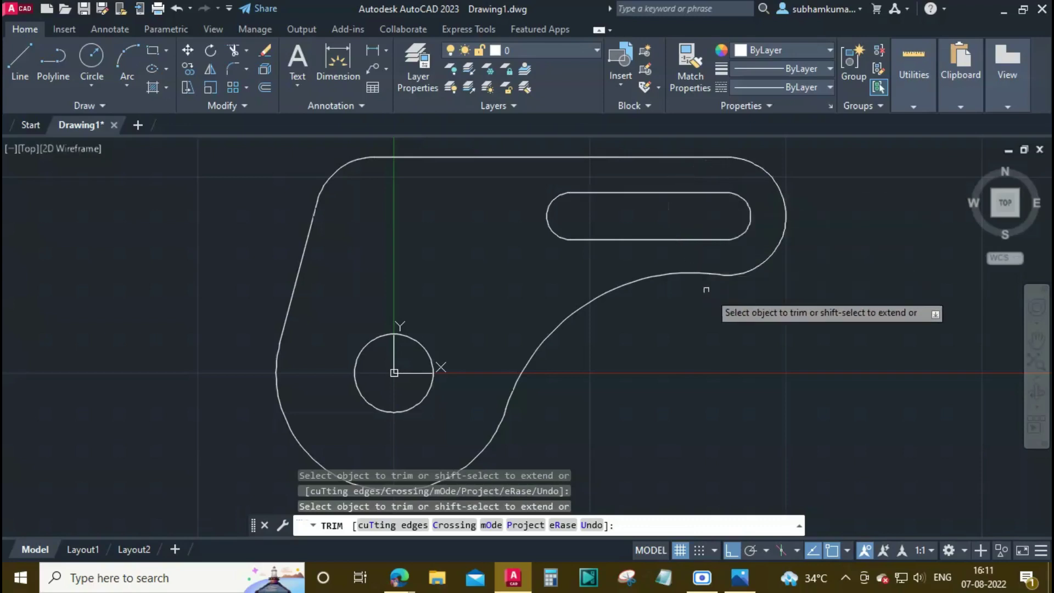
pyautogui.scroll(-2, 718, 331)
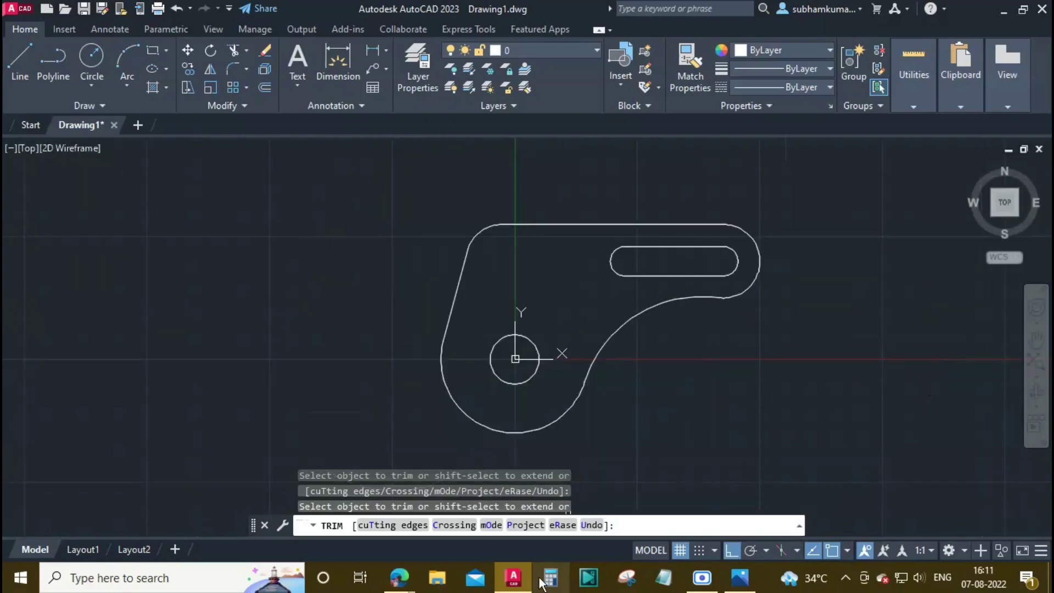
pyautogui.click(521, 586)
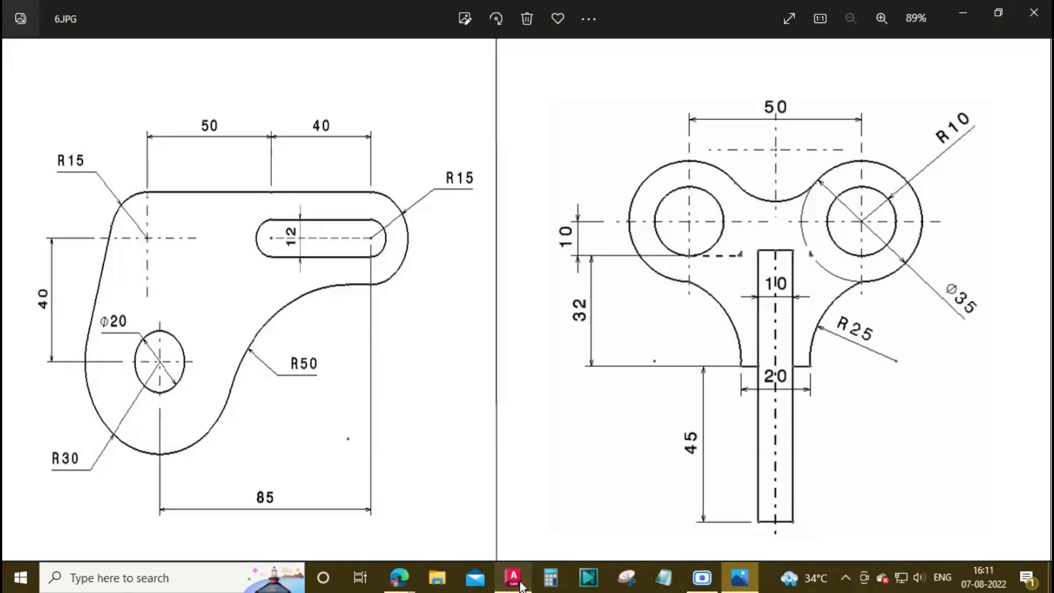
pyautogui.click(520, 585)
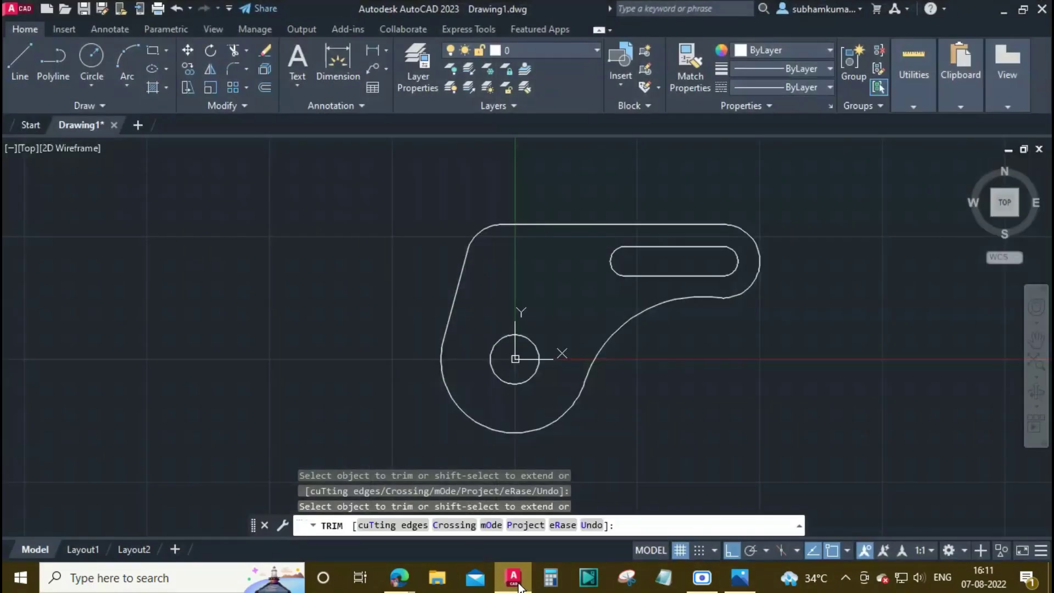
pyautogui.click(520, 586)
pyautogui.click(521, 585)
pyautogui.click(520, 585)
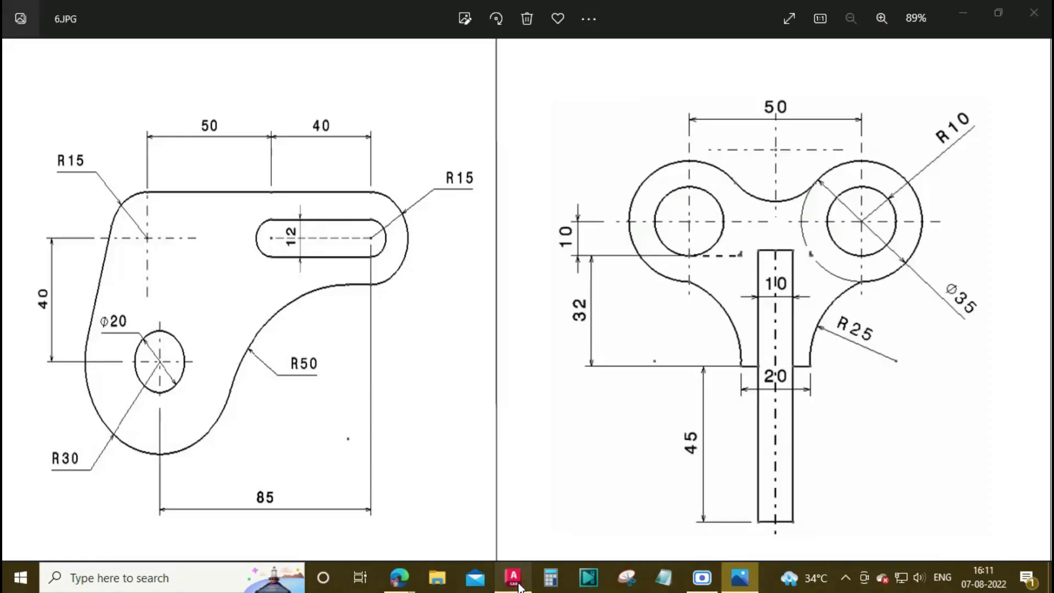
pyautogui.click(521, 586)
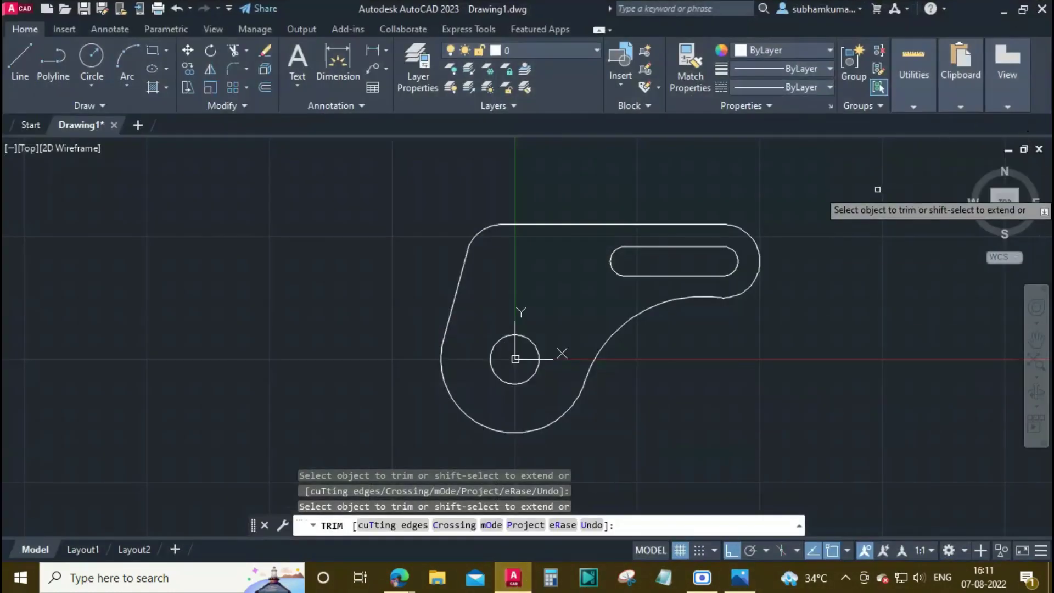